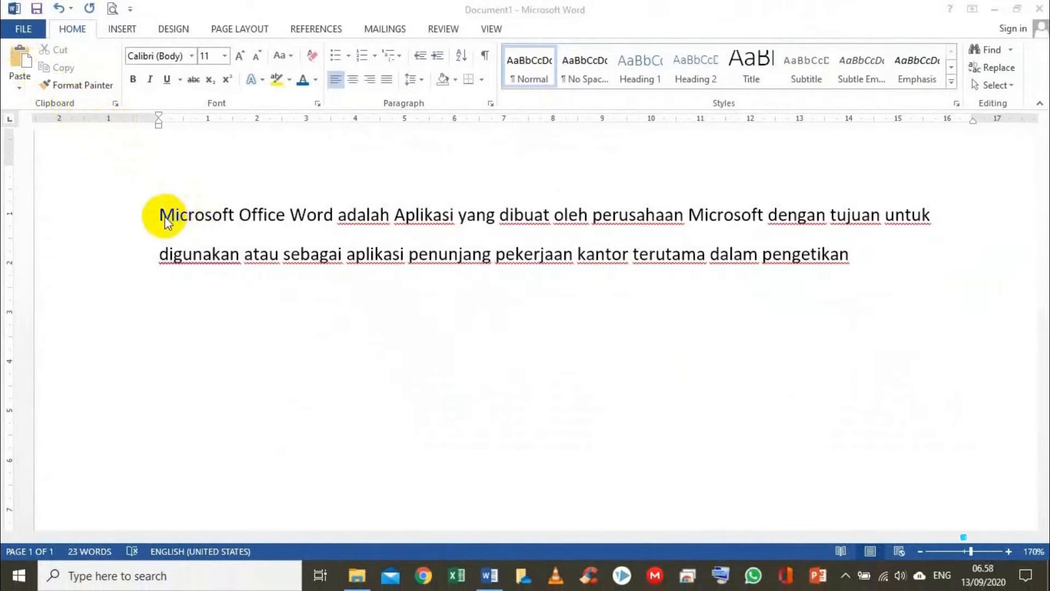
# Examine the left indent marker, the right indent marker and the horizontal ruler that bound the typed text
pyautogui.click(163, 222)
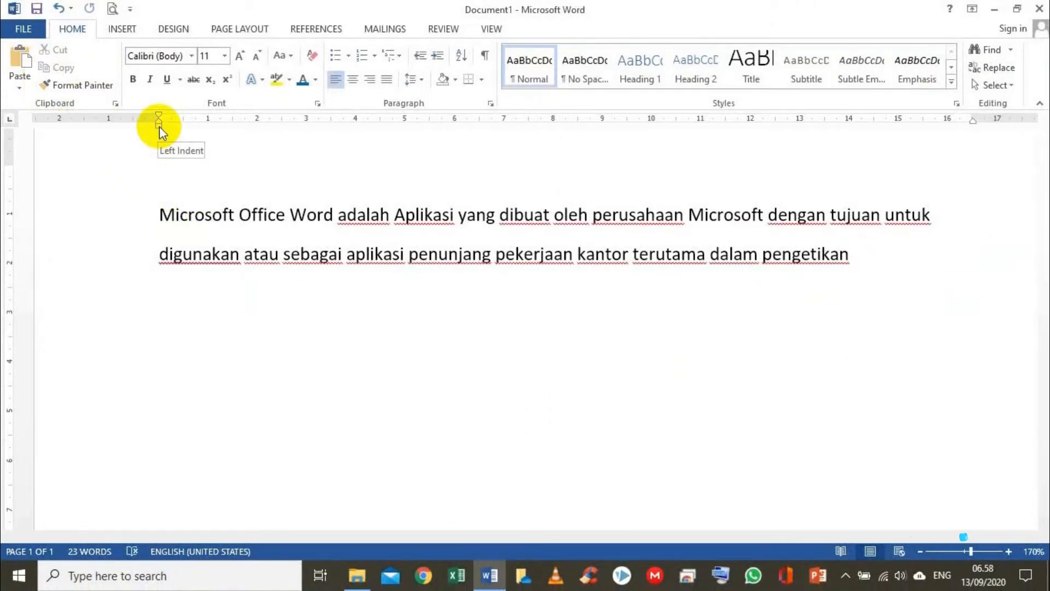
pyautogui.moveTo(159, 127); pyautogui.dragTo(159, 128)
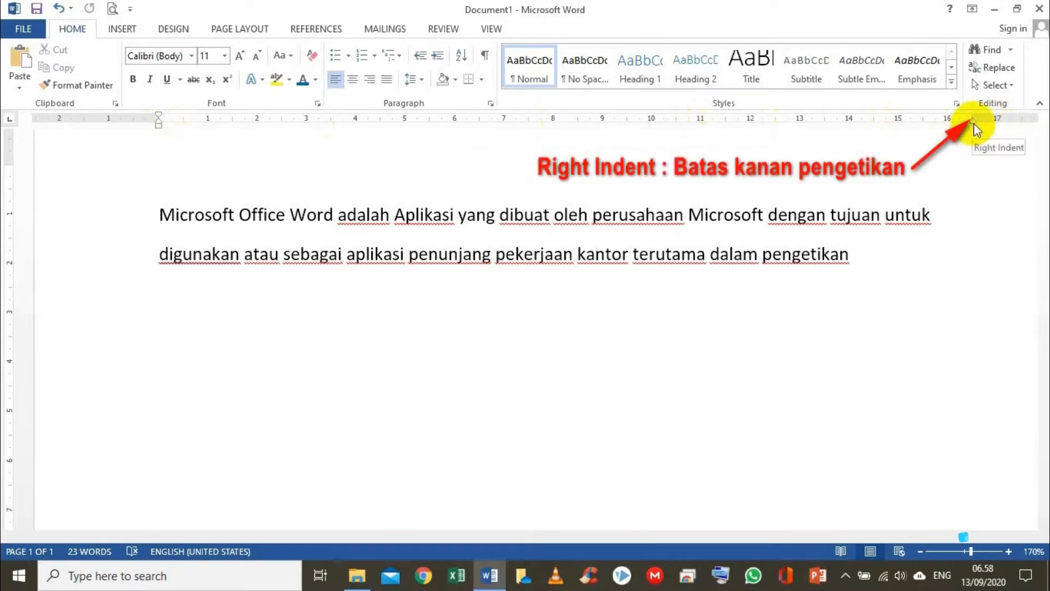
pyautogui.moveTo(973, 123); pyautogui.dragTo(974, 124)
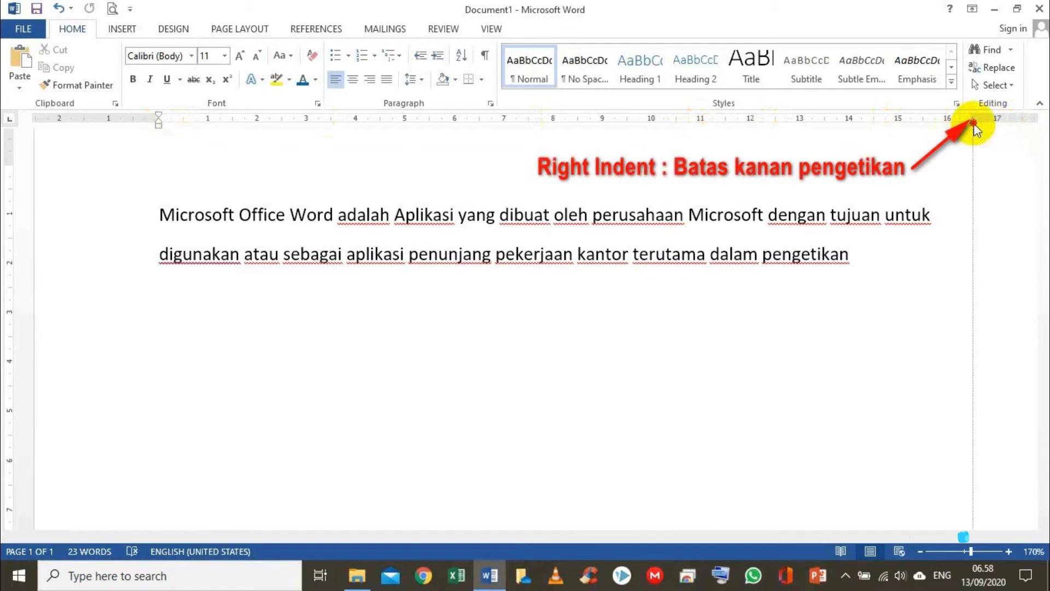
pyautogui.moveTo(975, 129); pyautogui.dragTo(974, 124)
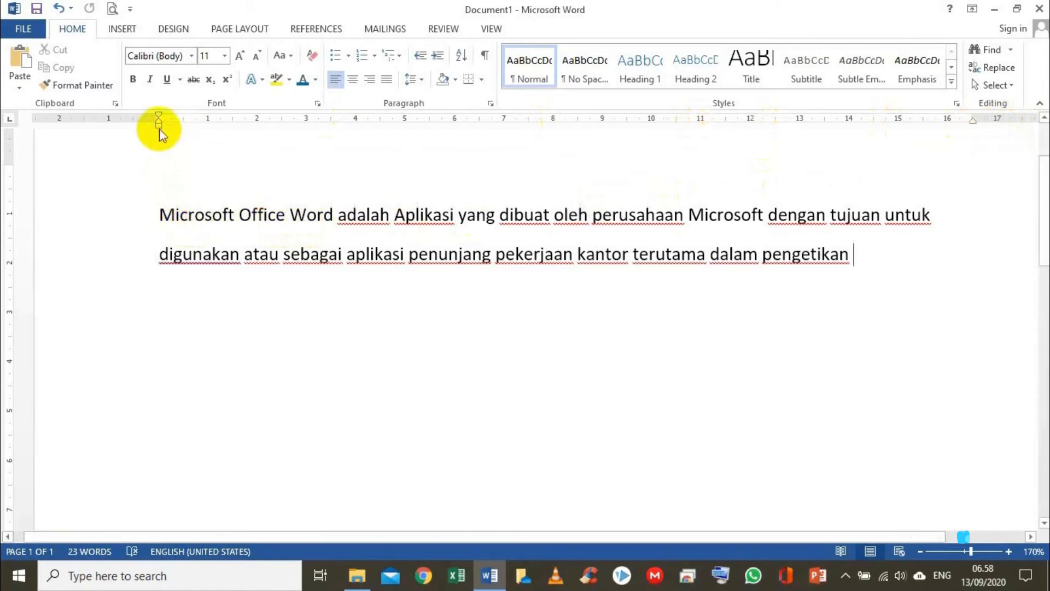
pyautogui.moveTo(159, 127); pyautogui.dragTo(159, 127)
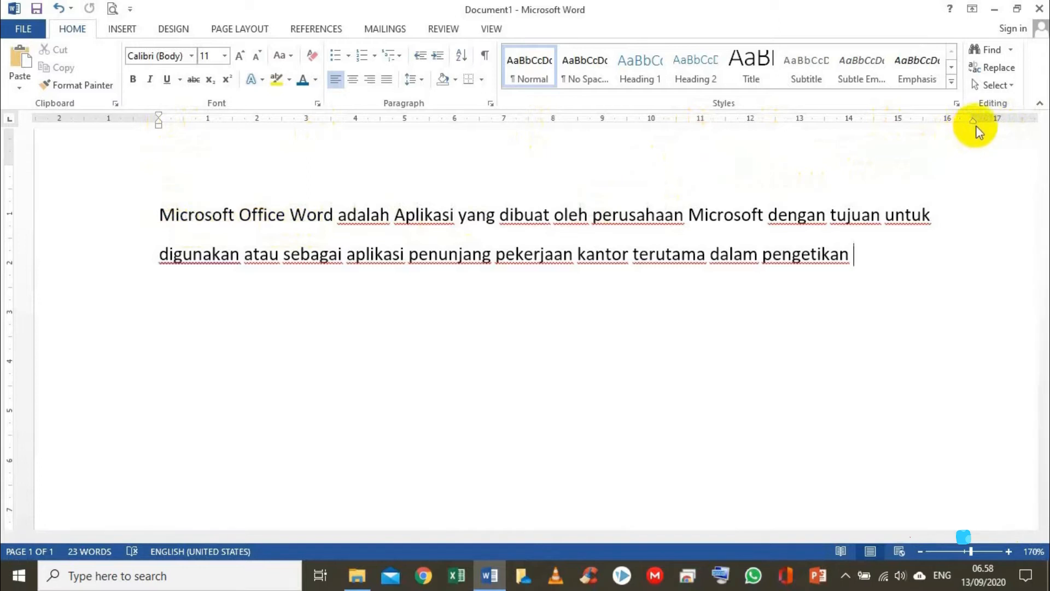
pyautogui.moveTo(973, 124); pyautogui.dragTo(974, 123)
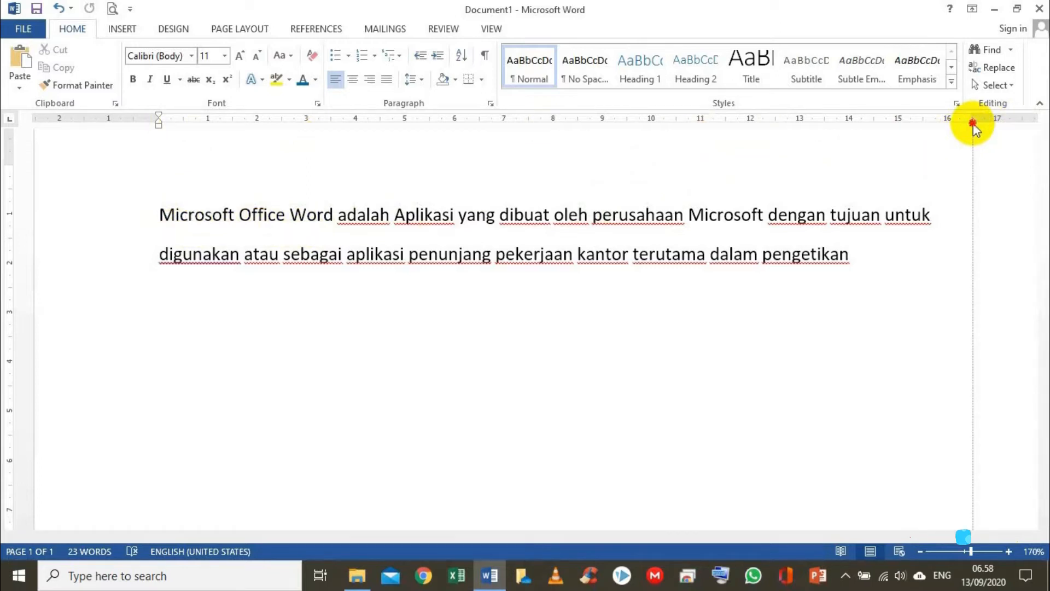
pyautogui.moveTo(973, 125); pyautogui.dragTo(973, 124)
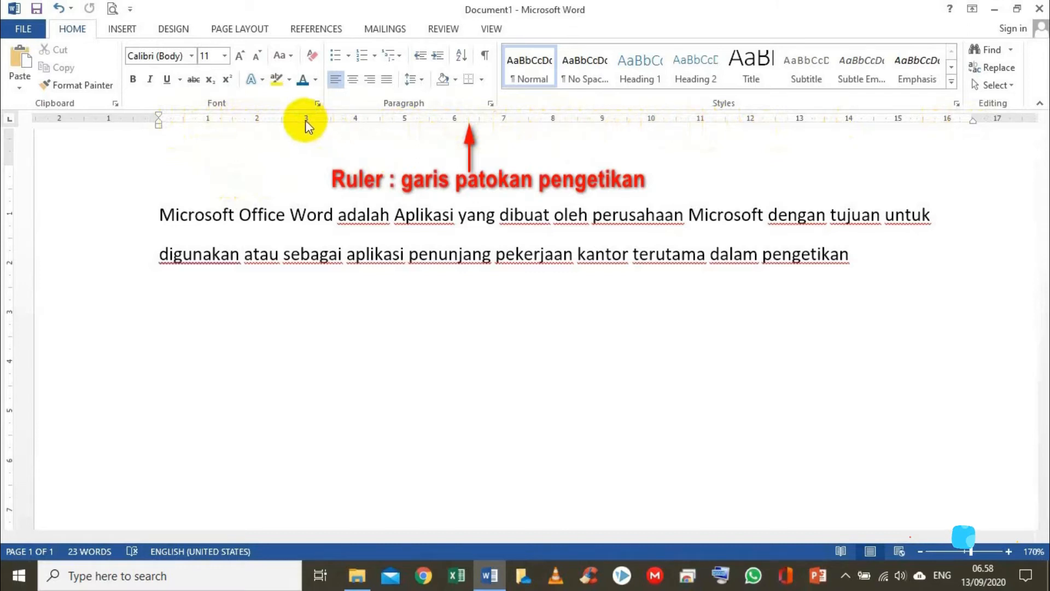
pyautogui.click(162, 214)
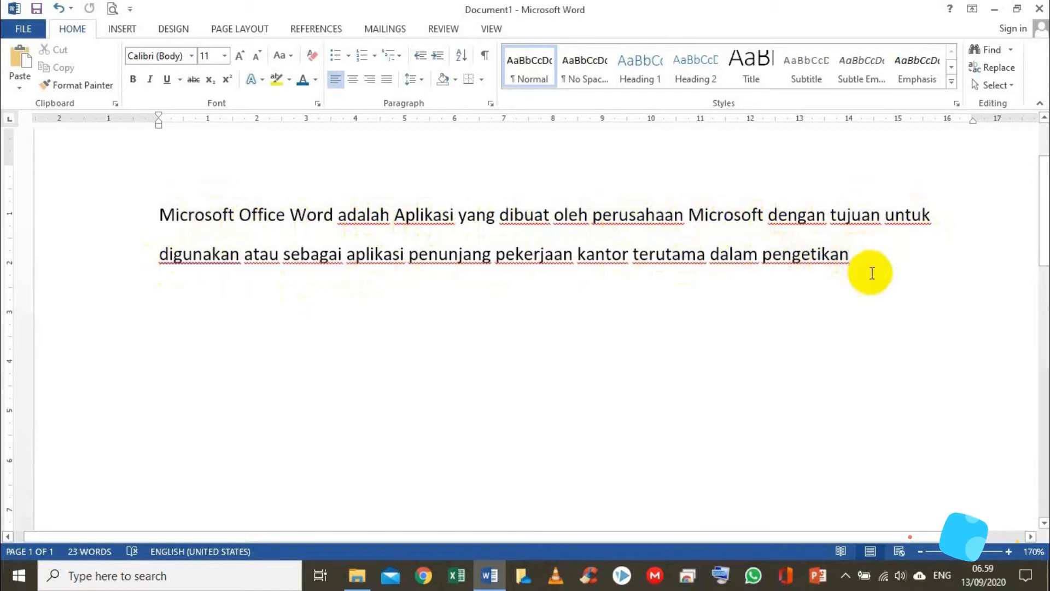
# Add a period after "pengetikan" at the end of the text and start a new line below it
pyautogui.write('.')
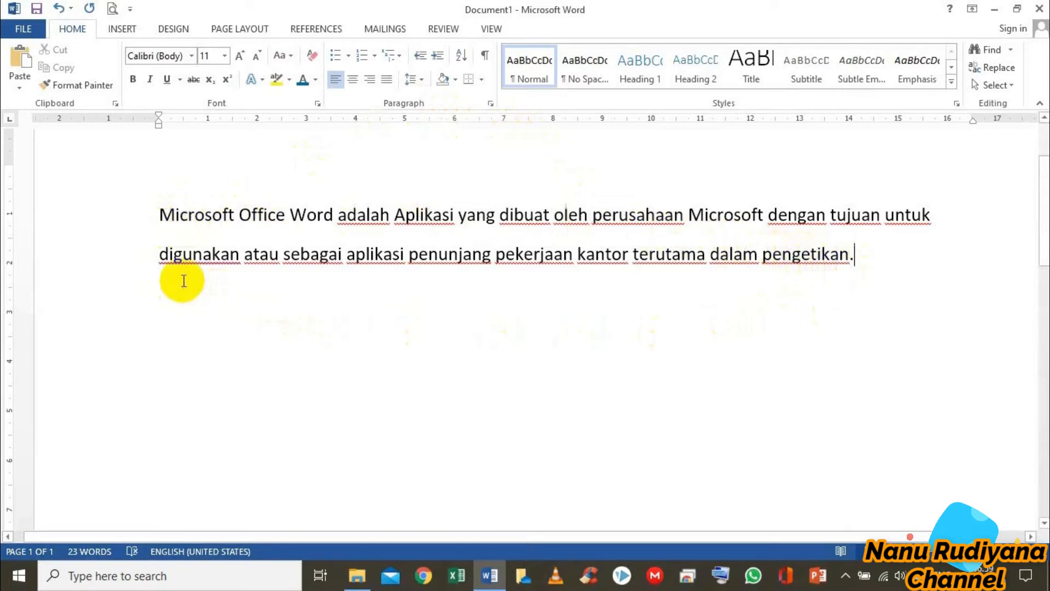
pyautogui.press('Return')
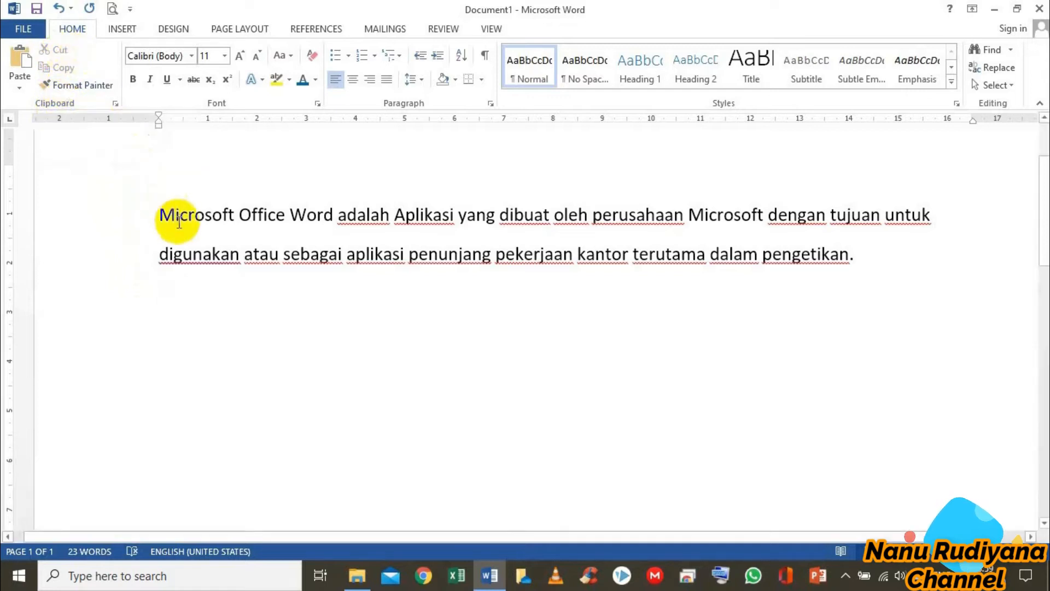
# Cut the line beginning "Microsoft Office Word adalah" and paste it below the line beginning "digunakan atau sebagai"
pyautogui.moveTo(158, 210); pyautogui.dragTo(917, 209)
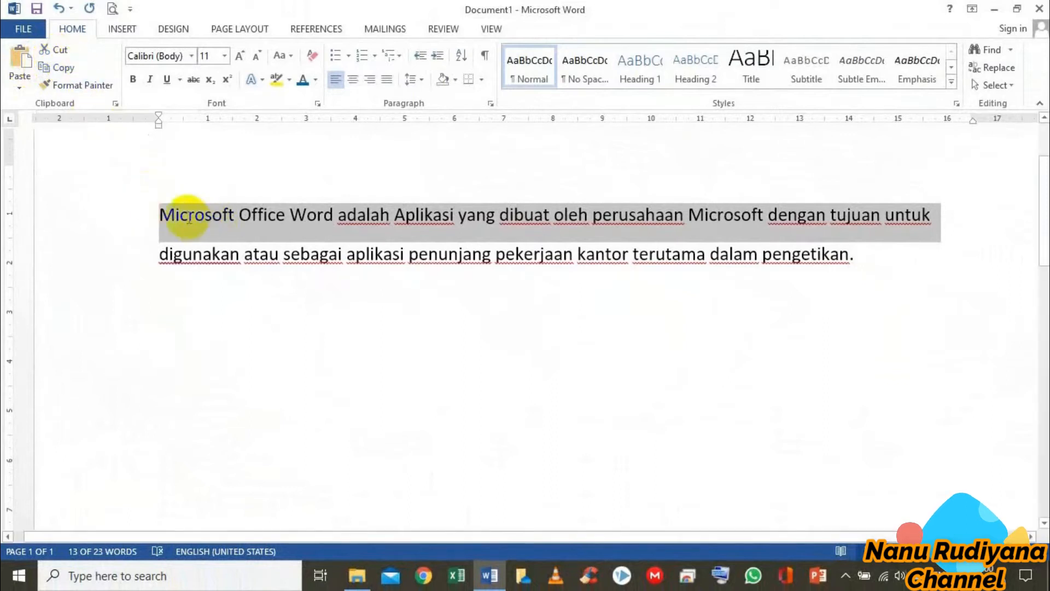
pyautogui.click(61, 52)
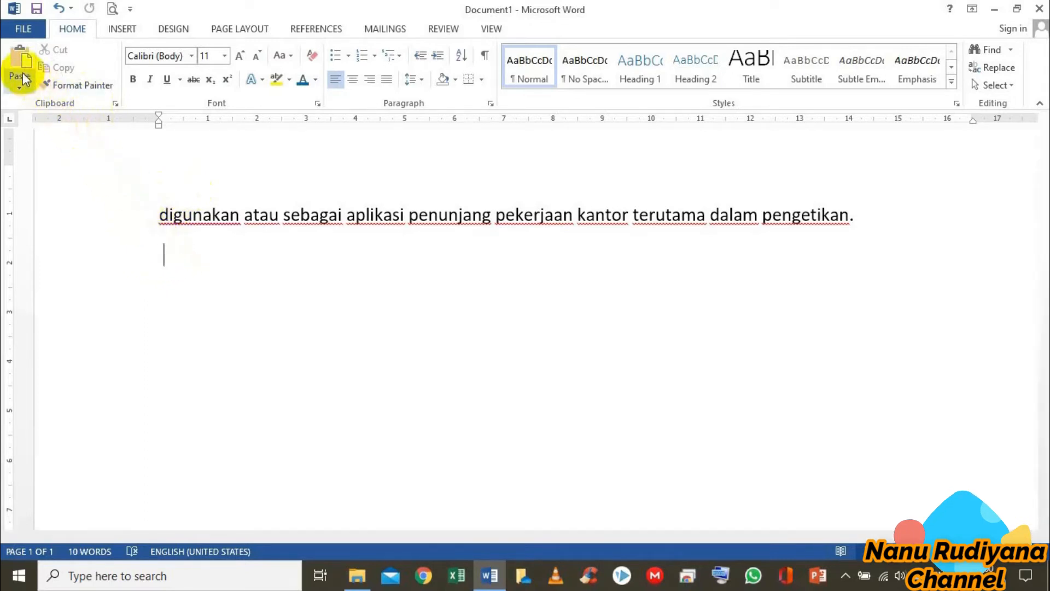
pyautogui.click(19, 57)
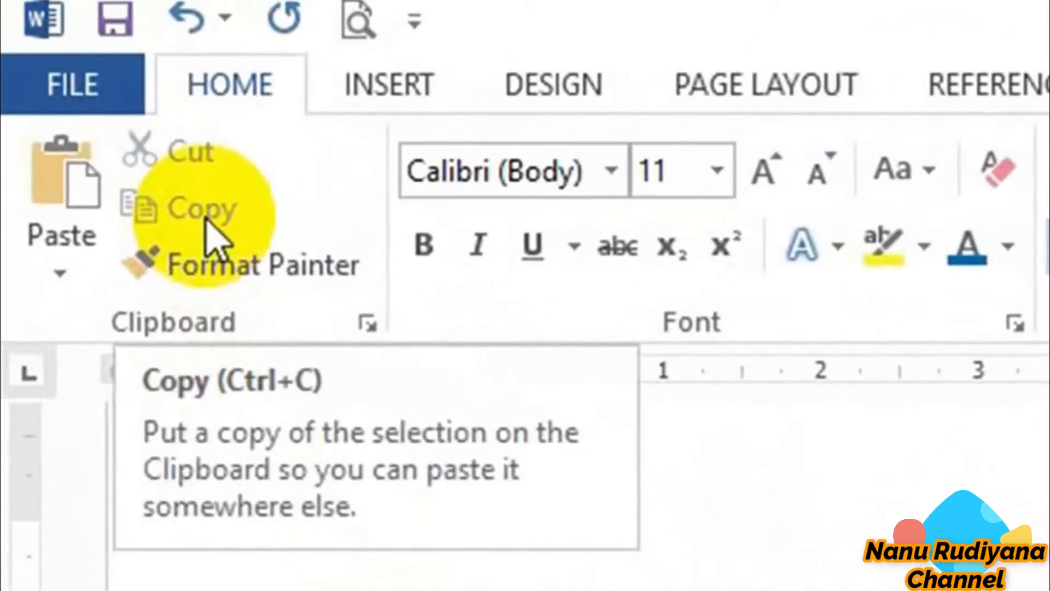
# Cut the line beginning "digunakan atau sebagai" and paste it below the line beginning "Microsoft Office Word adalah"
pyautogui.moveTo(307, 410); pyautogui.dragTo(868, 214)
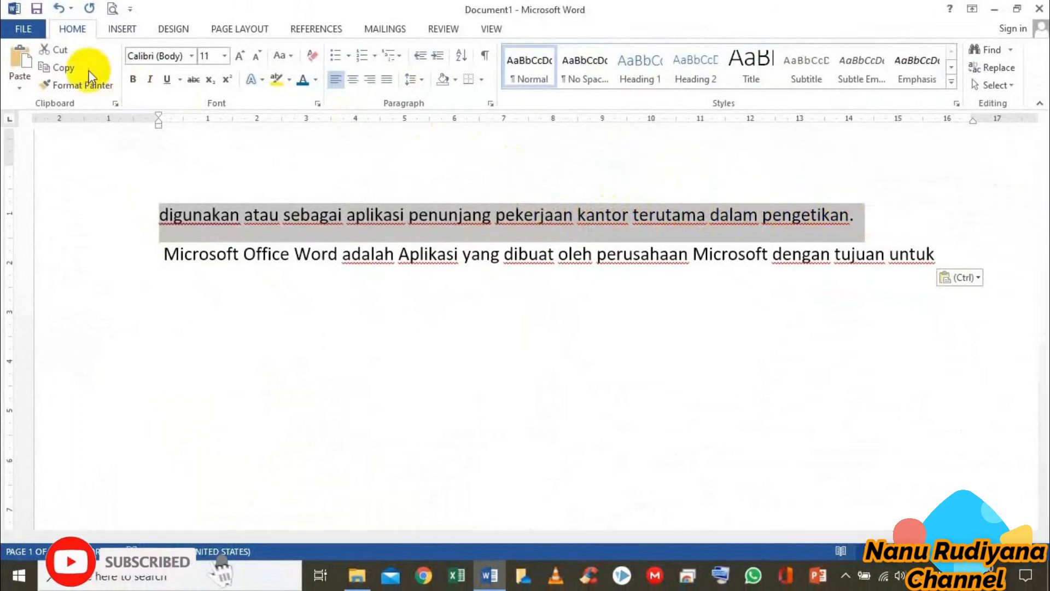
pyautogui.click(59, 50)
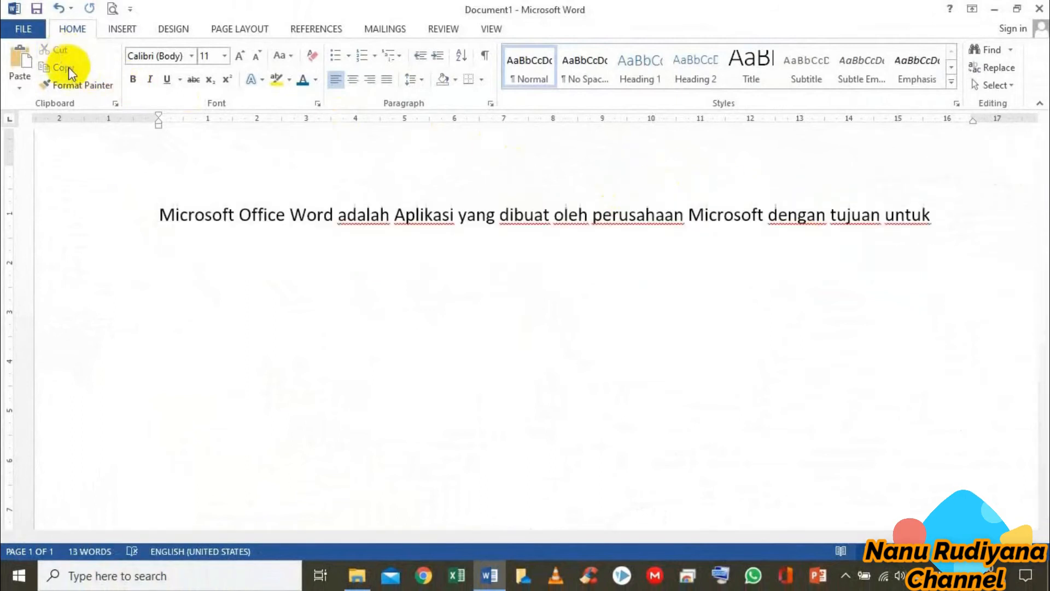
pyautogui.click(168, 246)
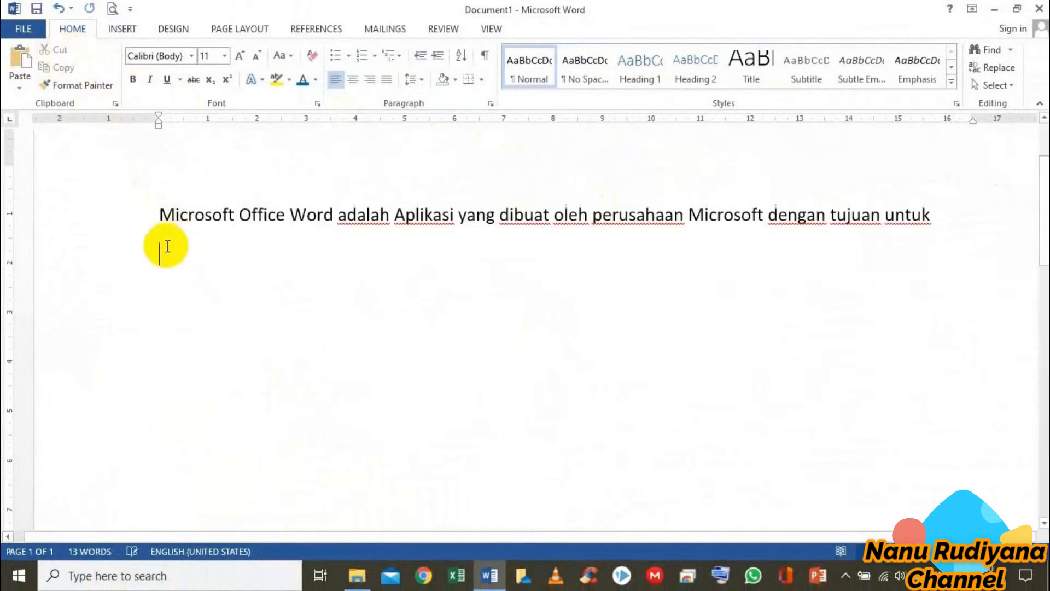
pyautogui.click(22, 68)
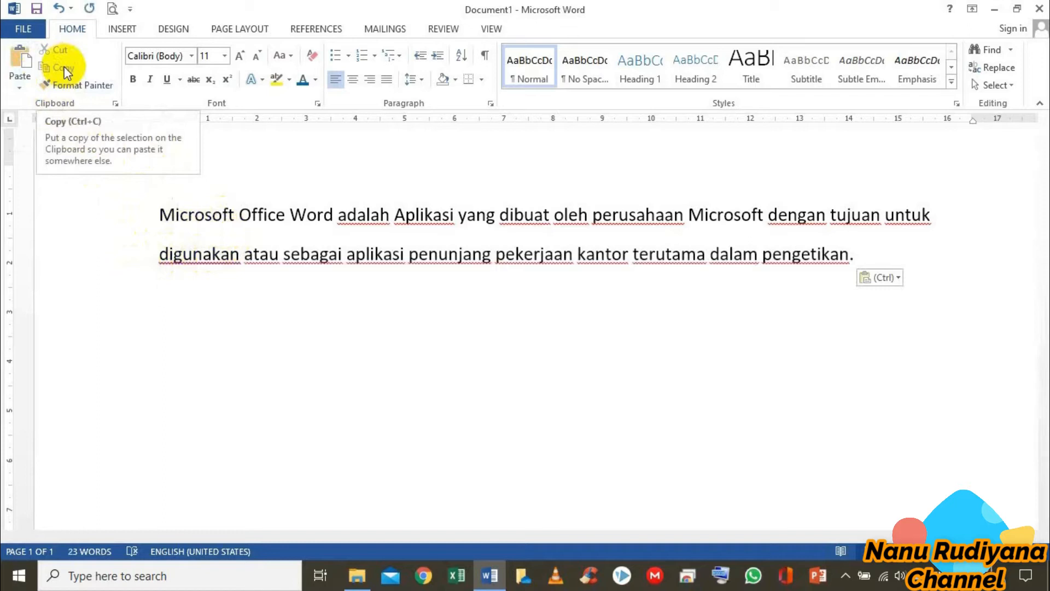
# Copy both lines of text and paste the duplicate below them, leaving one blank line in between
pyautogui.click(158, 212)
pyautogui.moveTo(159, 213); pyautogui.dragTo(852, 267)
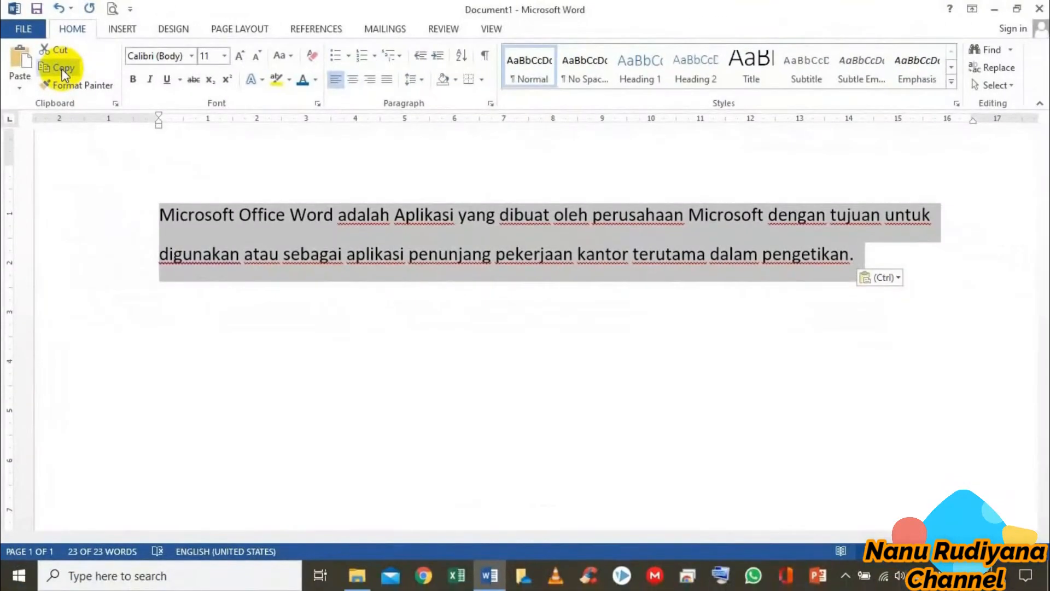
pyautogui.click(63, 70)
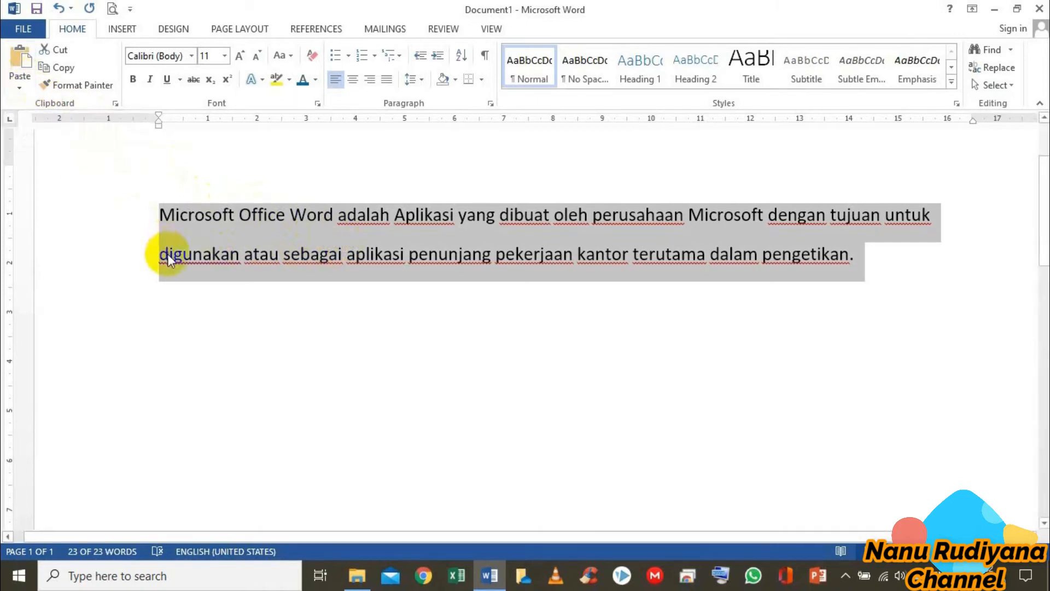
pyautogui.click(173, 330)
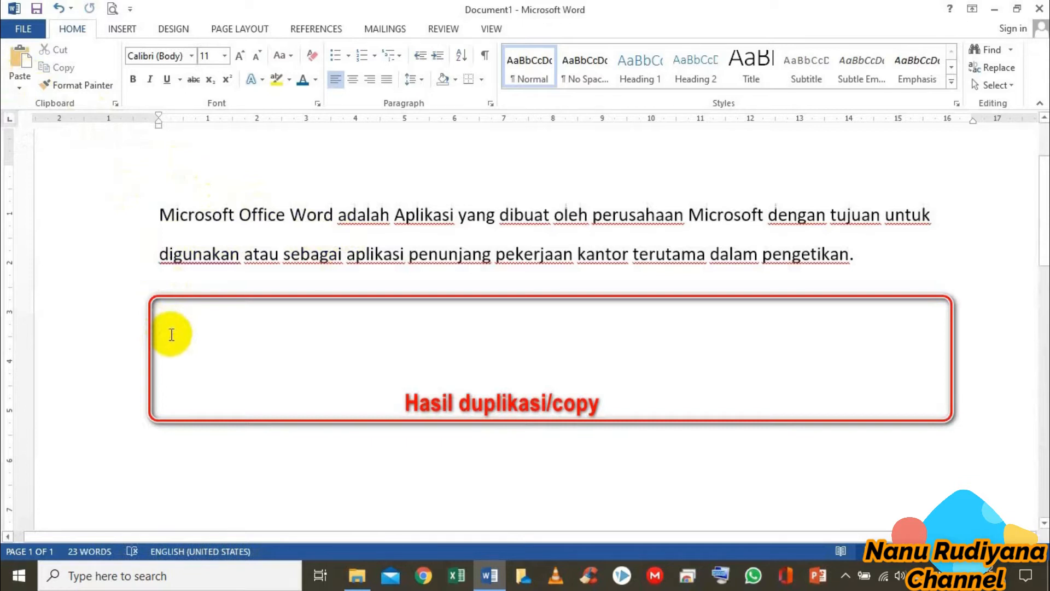
pyautogui.click(26, 62)
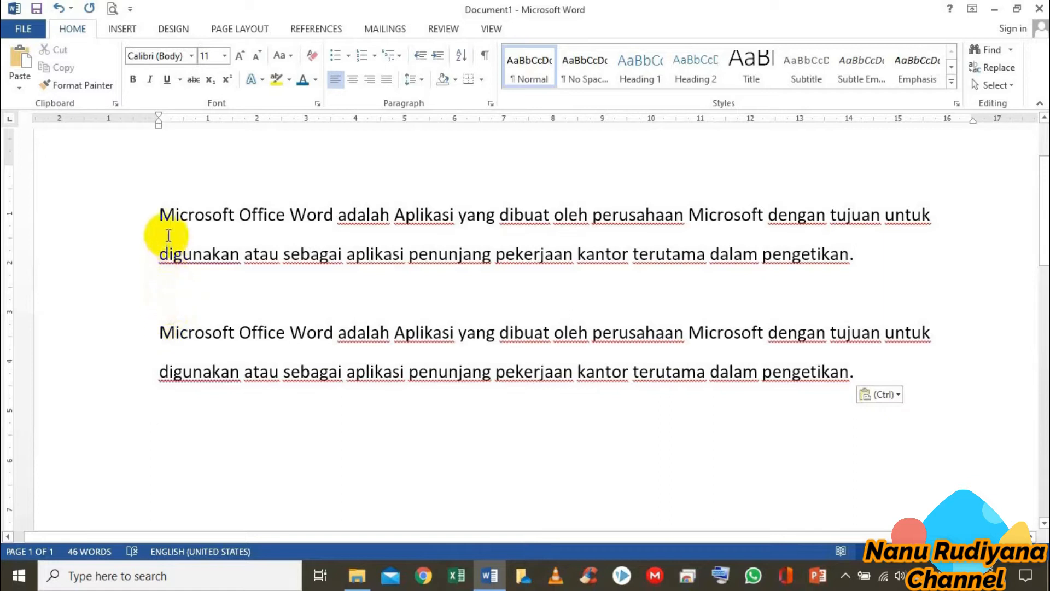
# Change the font of the duplicated two-line text to Arial Black
pyautogui.moveTo(164, 335); pyautogui.dragTo(855, 380)
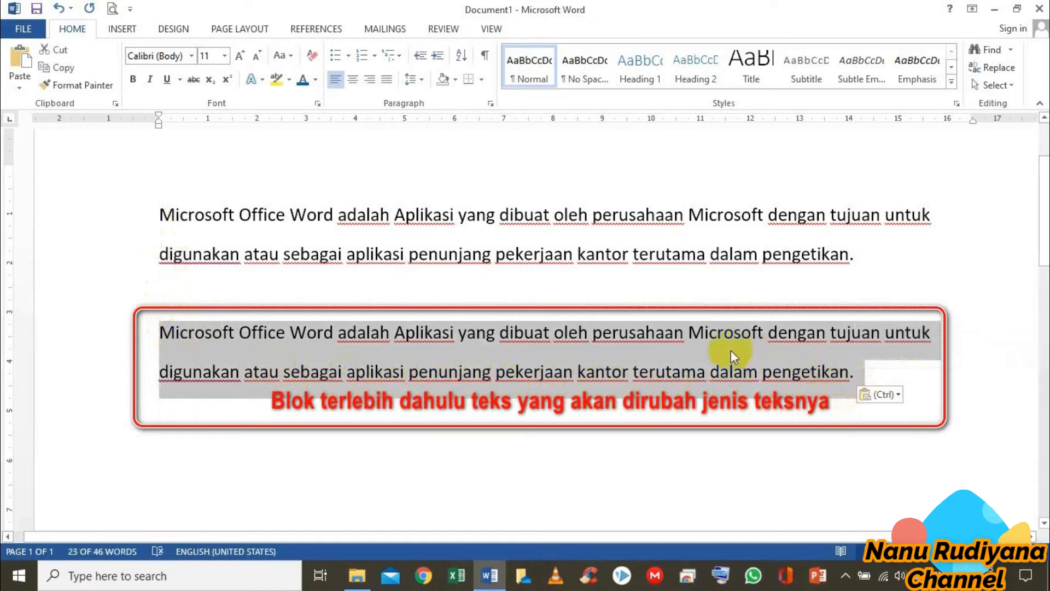
pyautogui.click(192, 56)
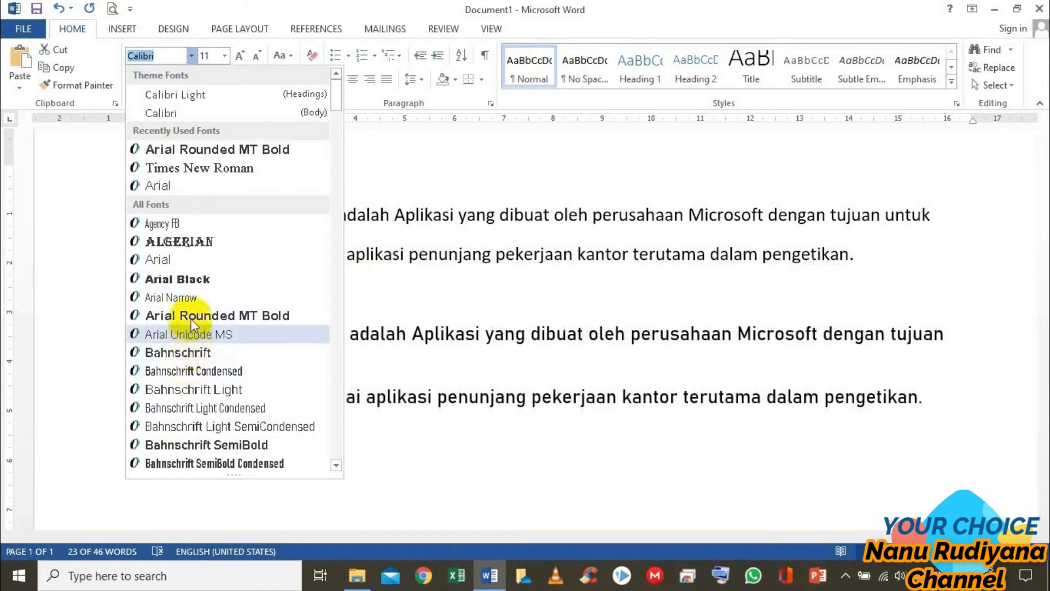
pyautogui.click(179, 280)
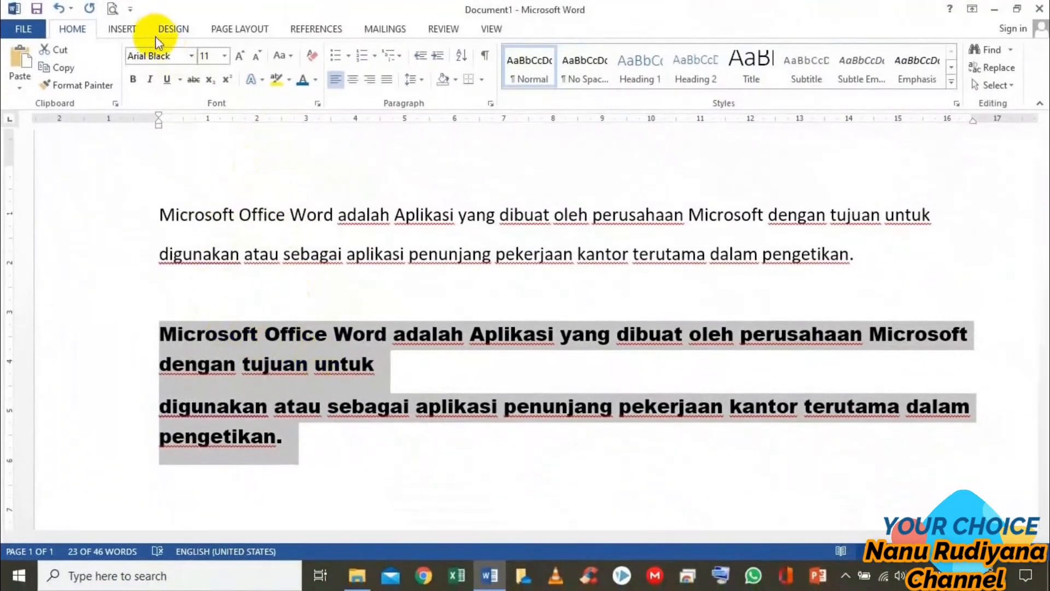
# Change the font of the duplicated two-line text to Times New Roman
pyautogui.click(192, 55)
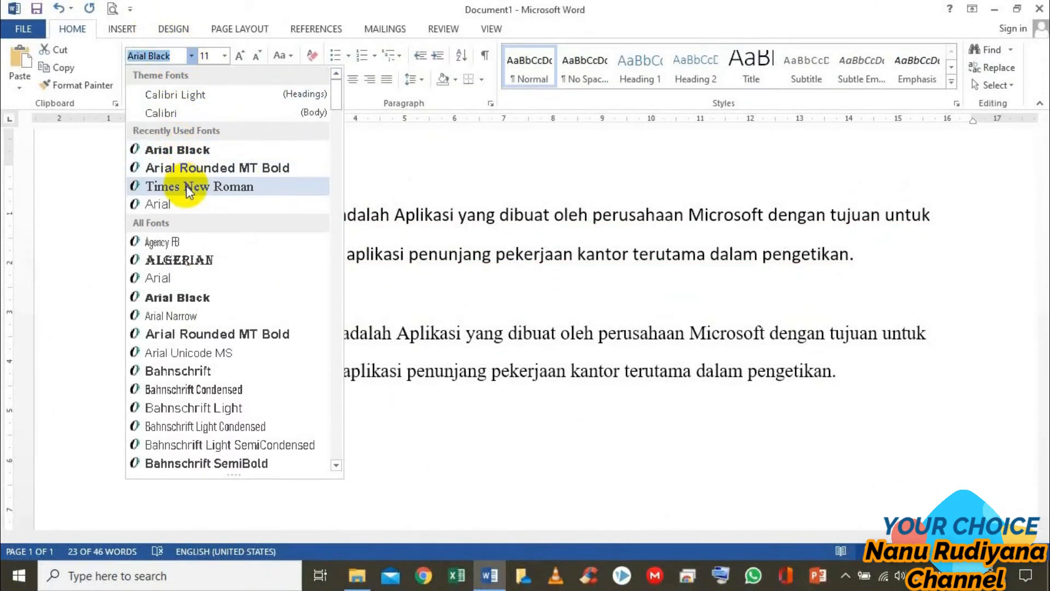
pyautogui.click(186, 185)
pyautogui.click(199, 211)
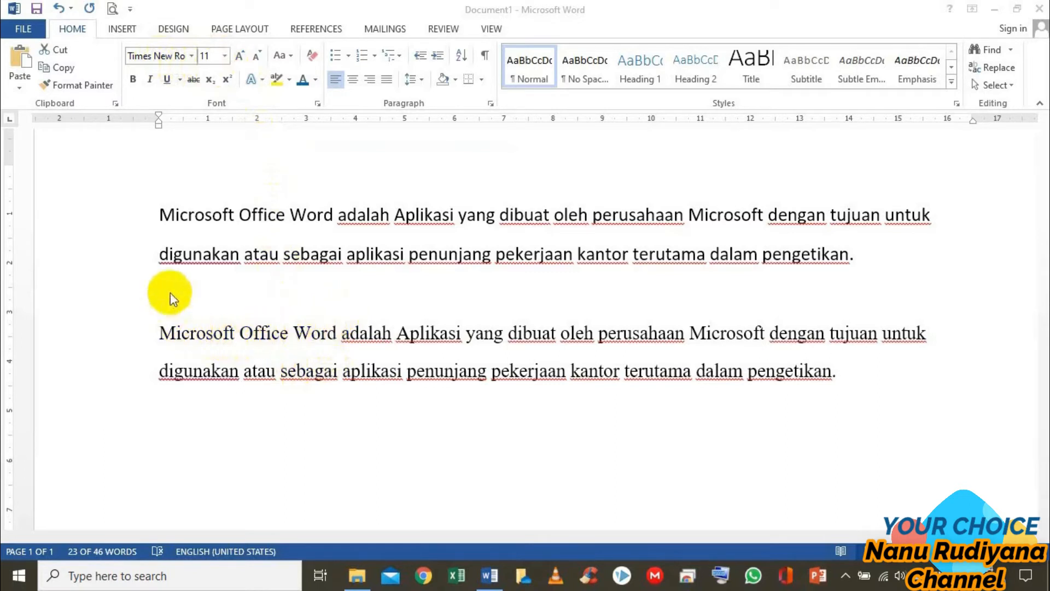
# Select the original two-line text and set its font size to 14
pyautogui.moveTo(162, 216); pyautogui.dragTo(206, 231)
pyautogui.moveTo(600, 254); pyautogui.dragTo(855, 252)
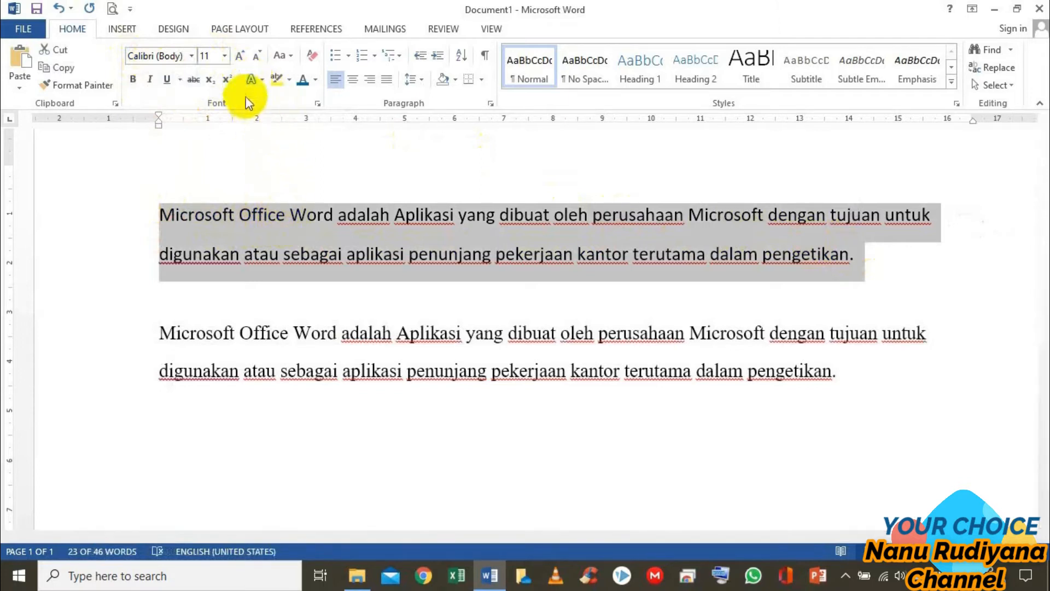
pyautogui.click(224, 57)
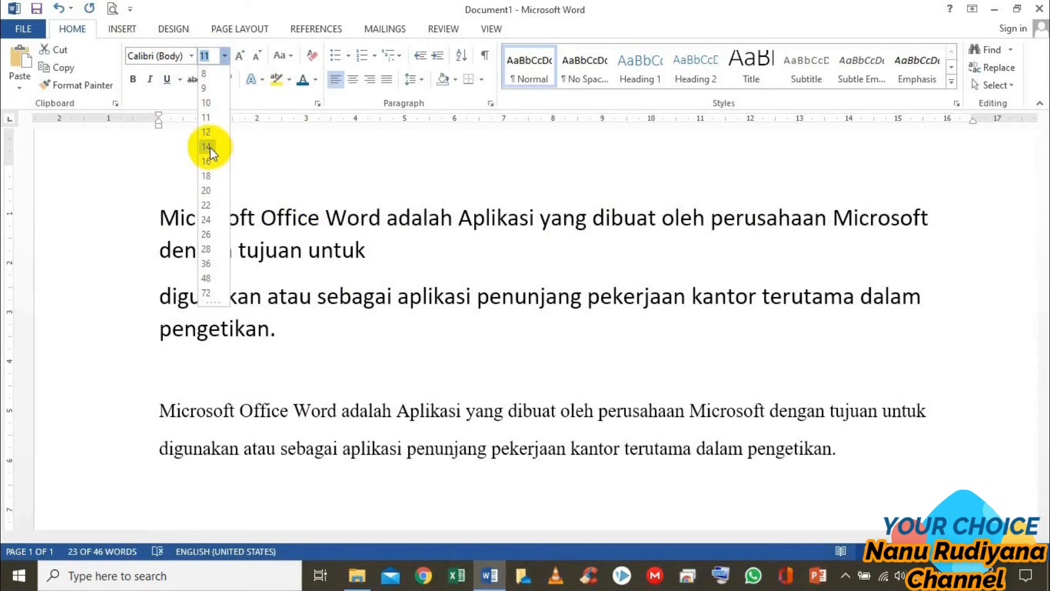
pyautogui.click(207, 146)
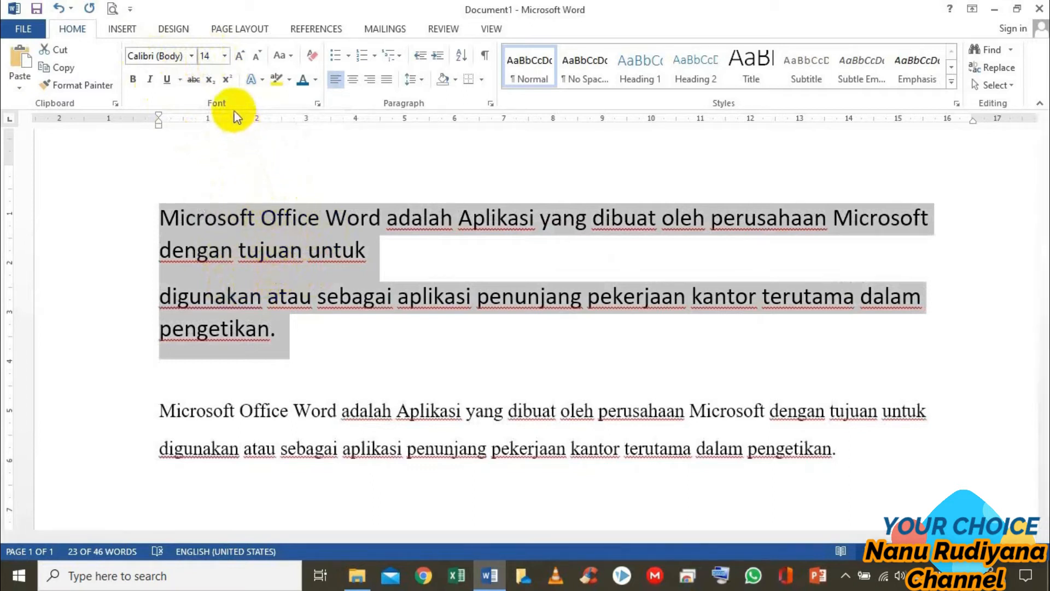
# Set the font size of the original two-line text to 11
pyautogui.click(224, 57)
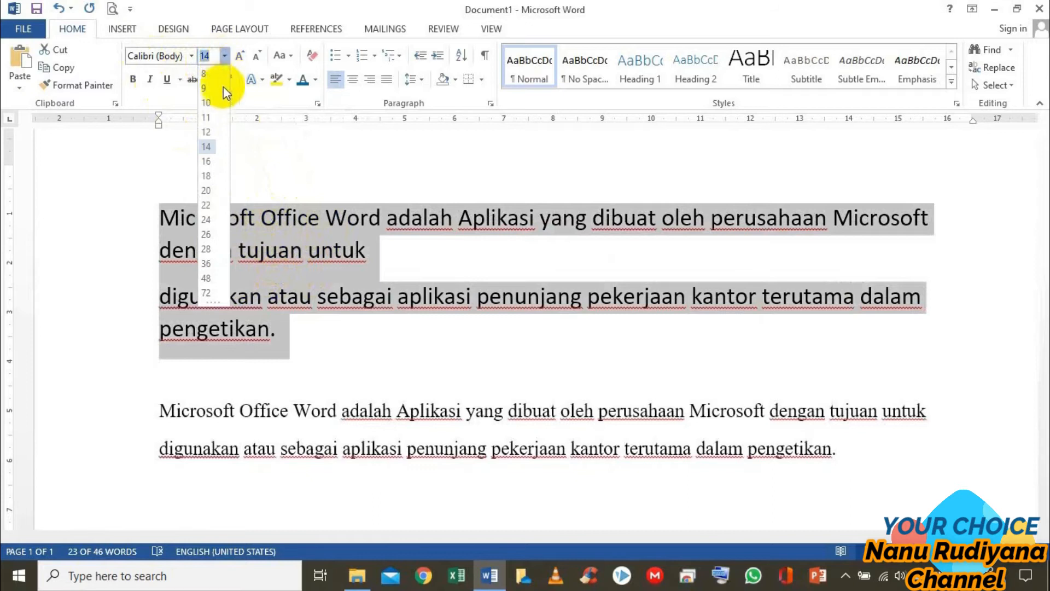
pyautogui.click(215, 121)
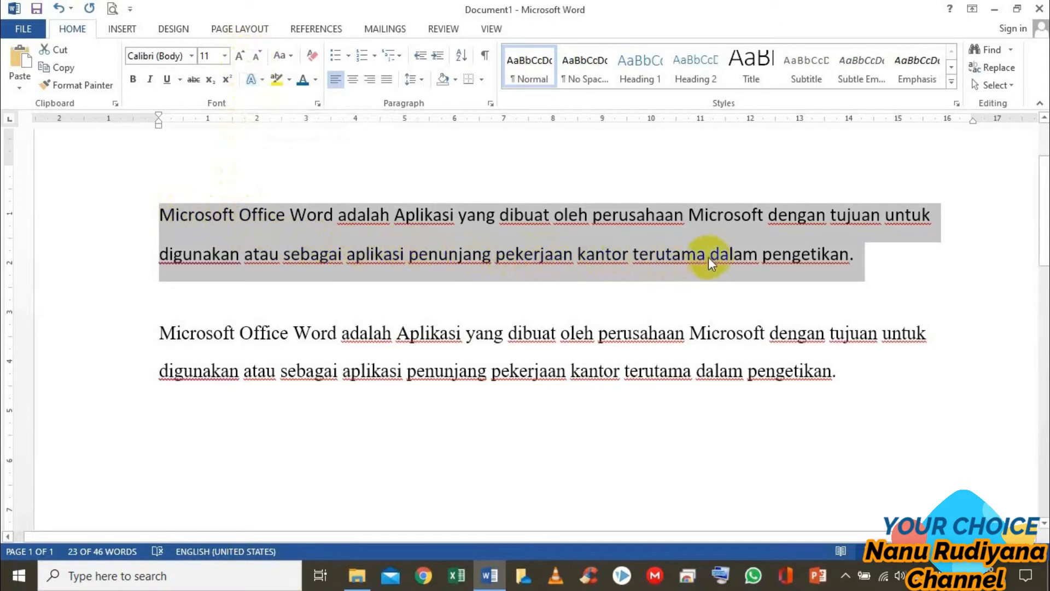
# Enlarge the original two-line text to size 20 in successive Increase Font Size increments
pyautogui.click(238, 59)
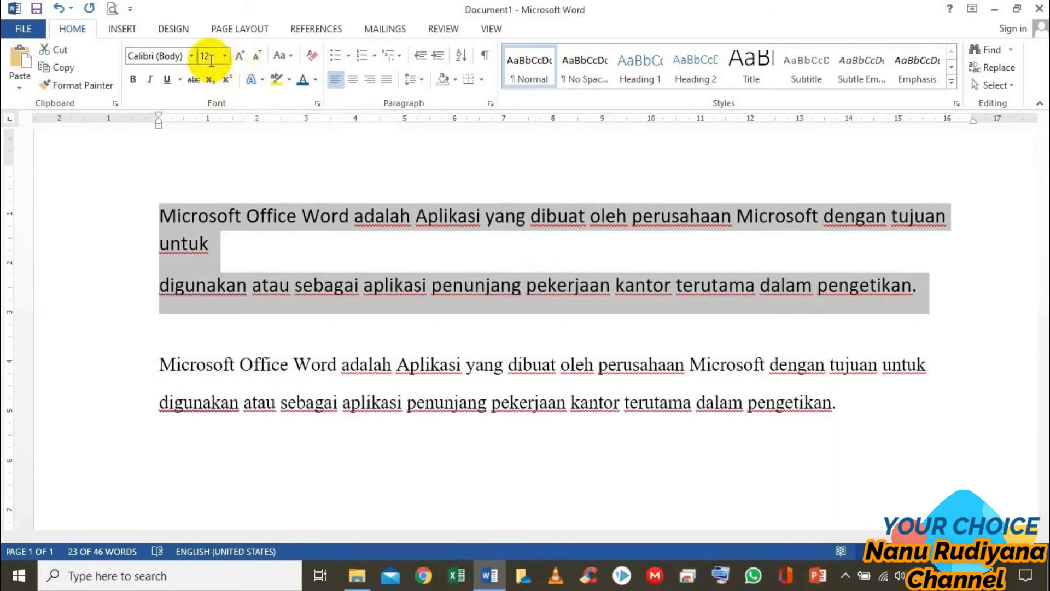
pyautogui.click(241, 58)
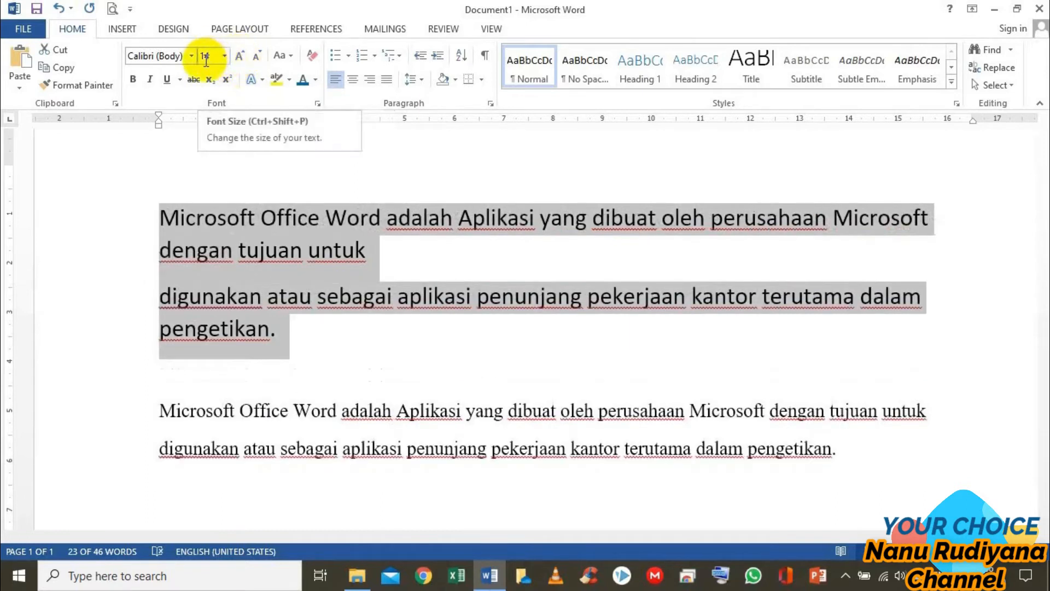
pyautogui.click(239, 58)
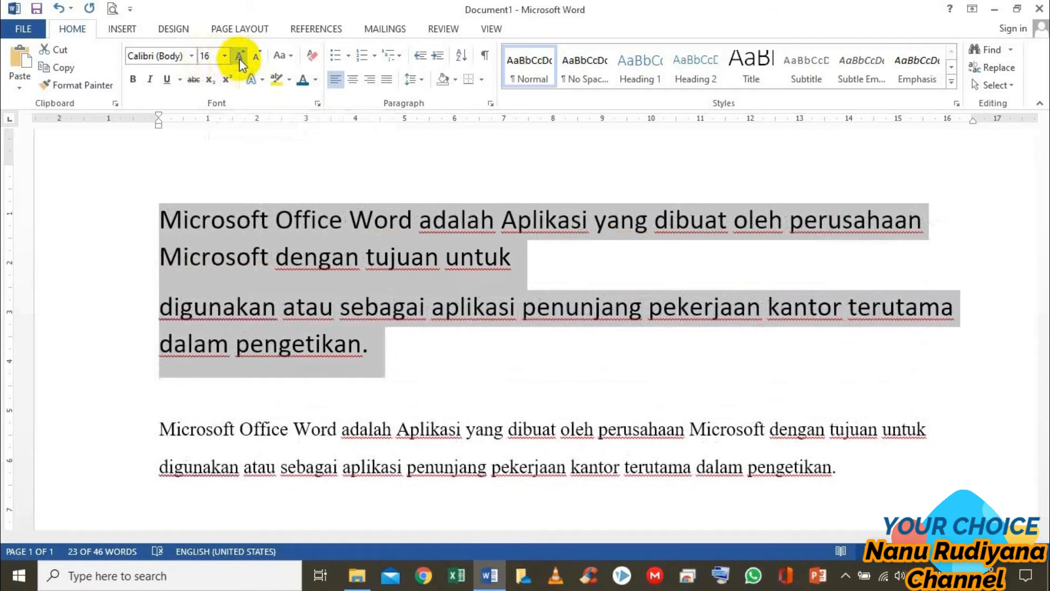
pyautogui.click(239, 58)
pyautogui.click(239, 58)
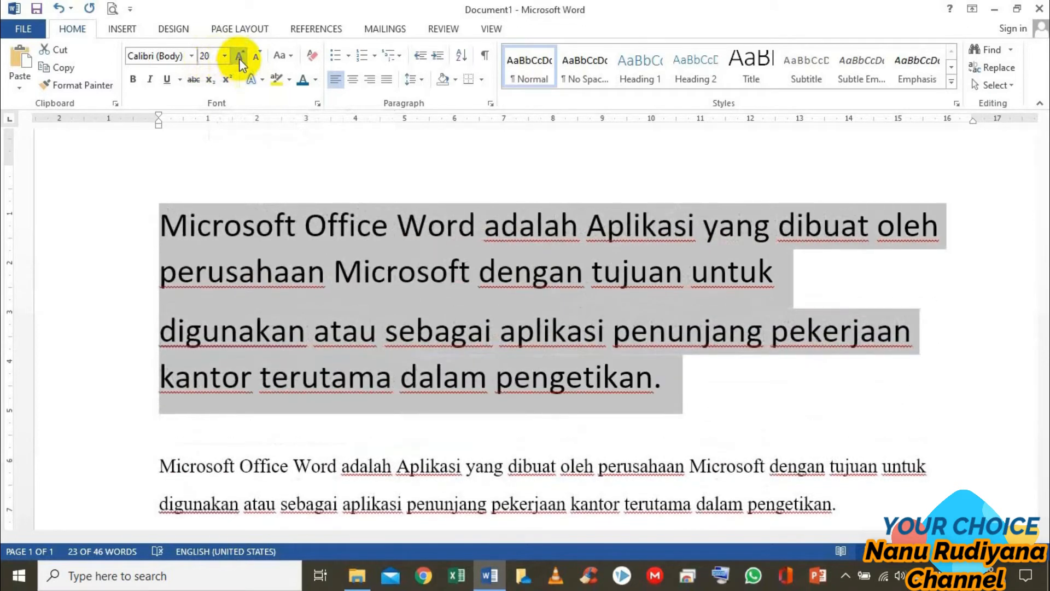
# Enlarge the original two-line text further to size 24 with Increase Font Size
pyautogui.click(239, 58)
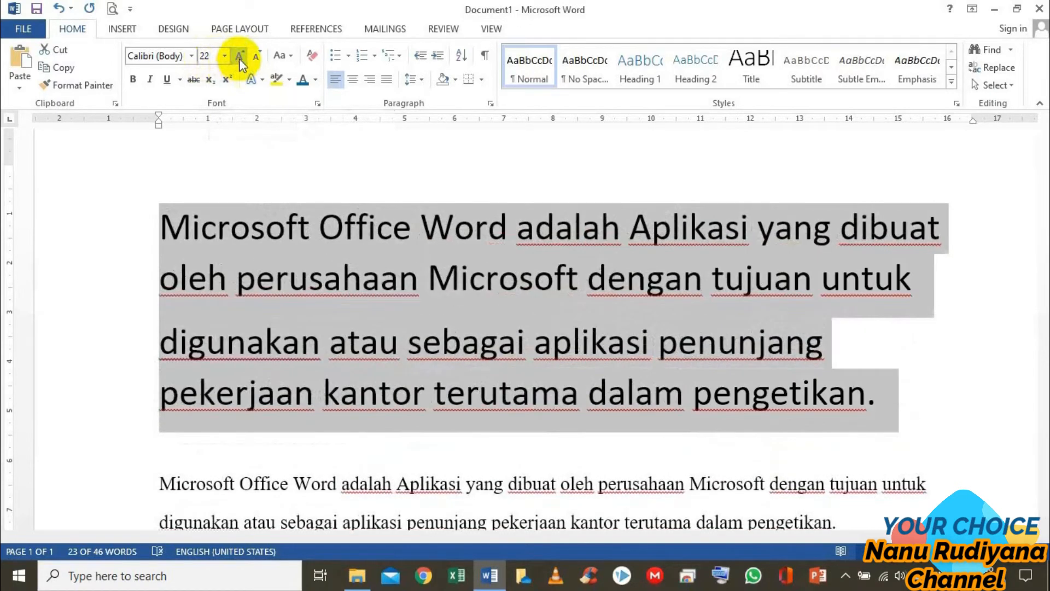
pyautogui.click(239, 58)
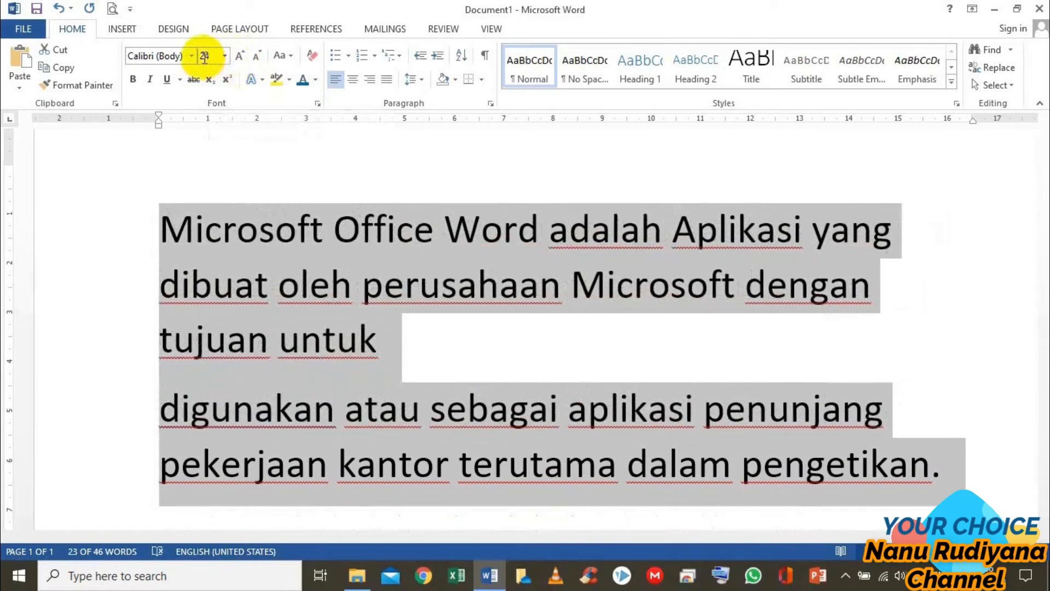
# Shrink the original two-line text down to size 11 in successive Decrease Font Size increments
pyautogui.click(255, 58)
pyautogui.click(255, 58)
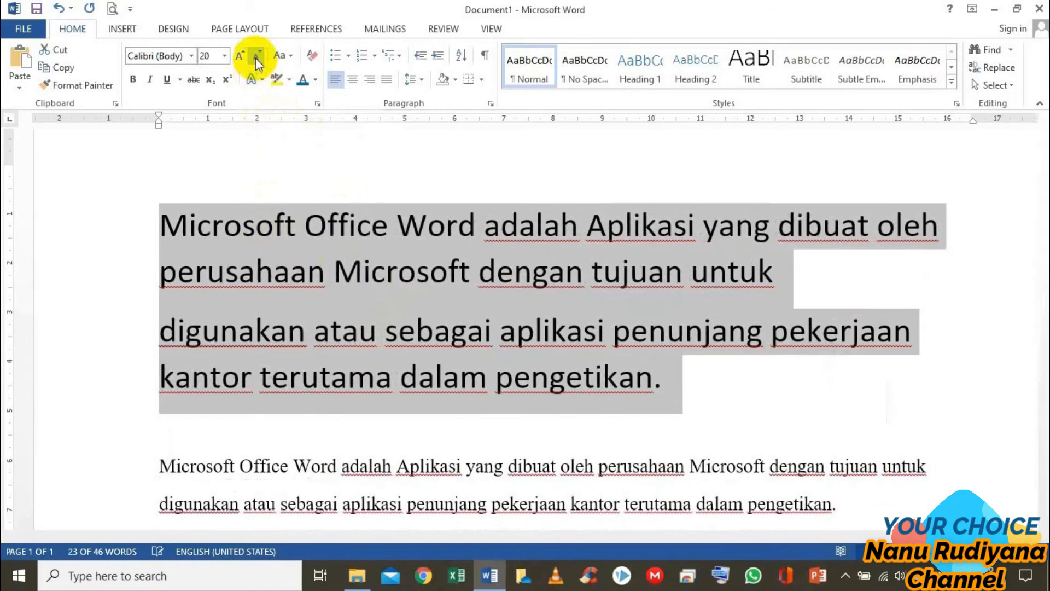
pyautogui.click(255, 58)
pyautogui.click(255, 57)
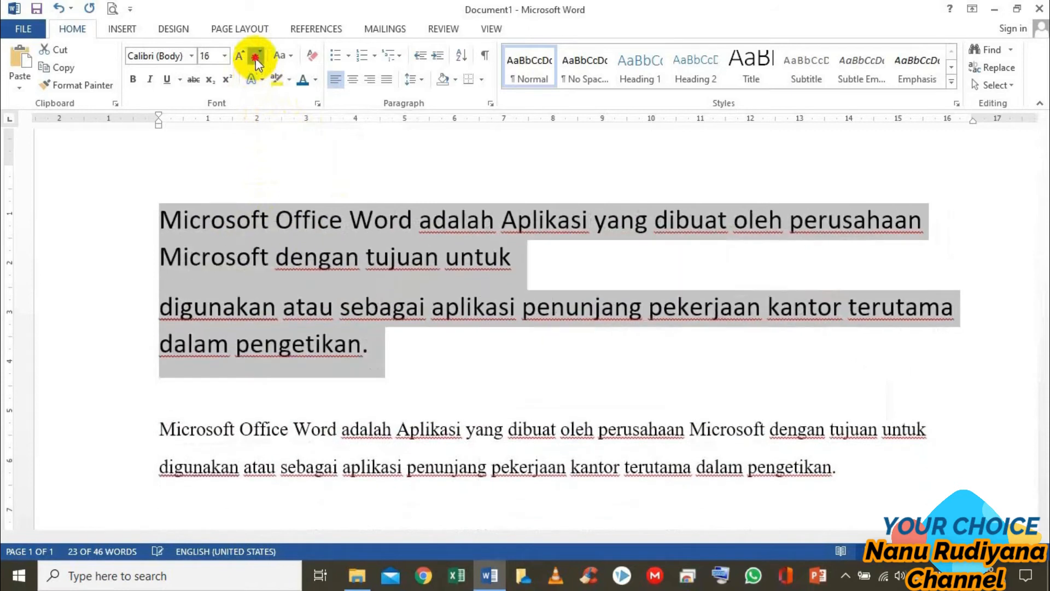
pyautogui.click(255, 58)
pyautogui.click(254, 58)
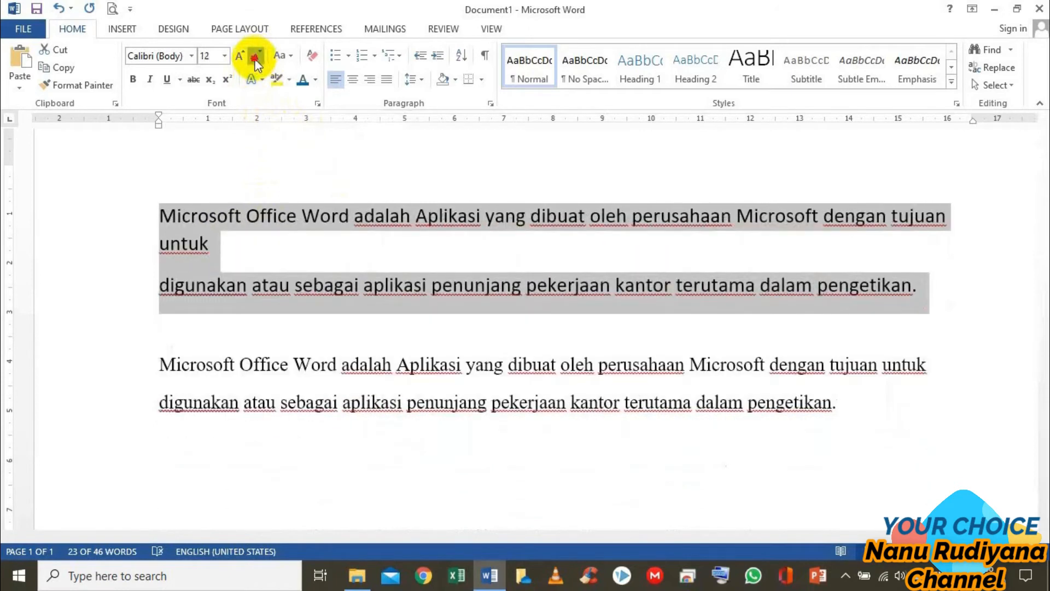
pyautogui.click(255, 58)
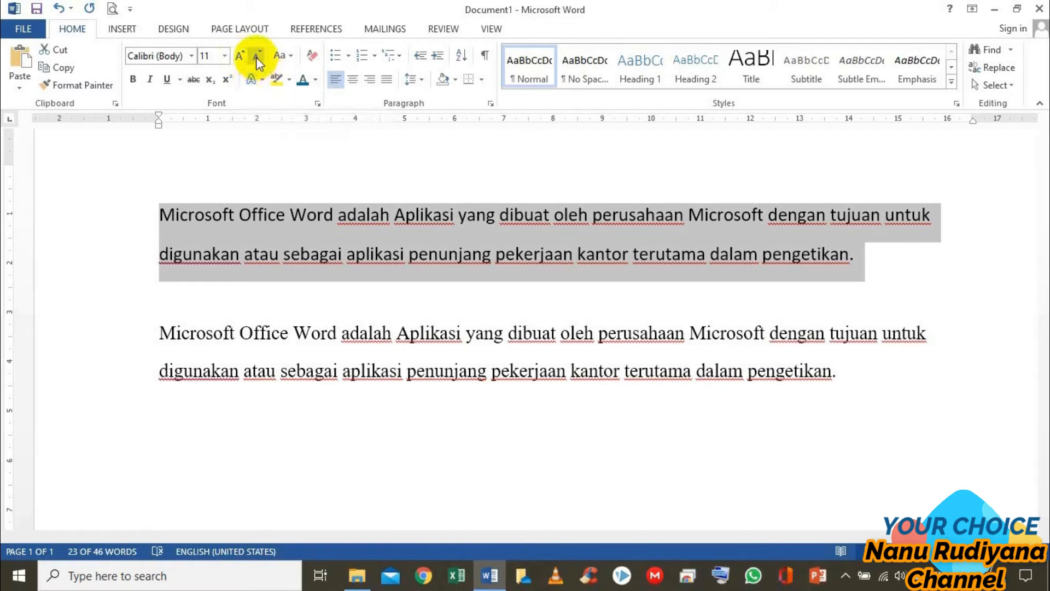
pyautogui.click(225, 56)
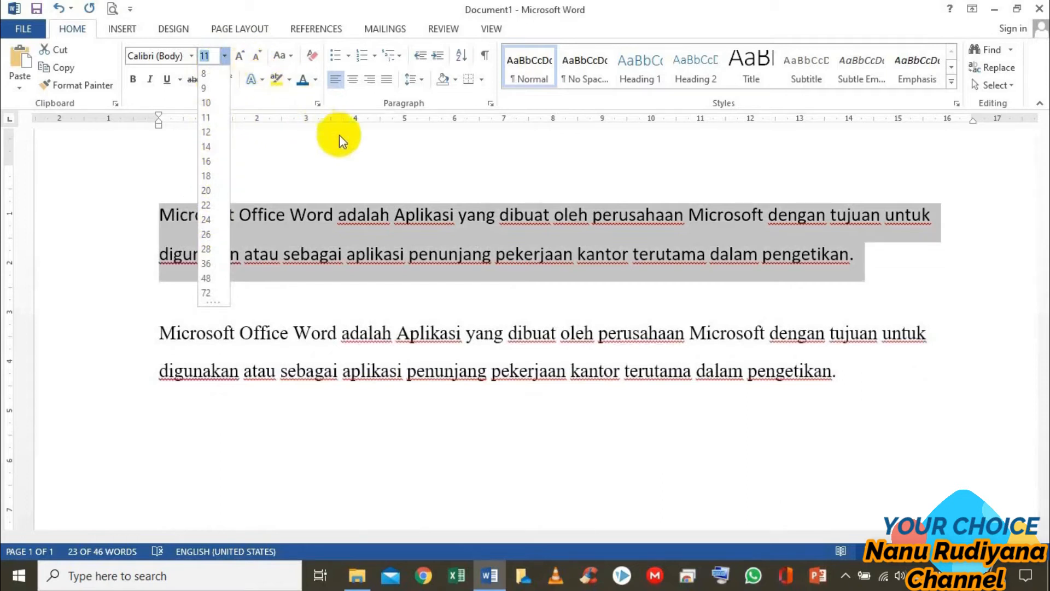
pyautogui.click(349, 147)
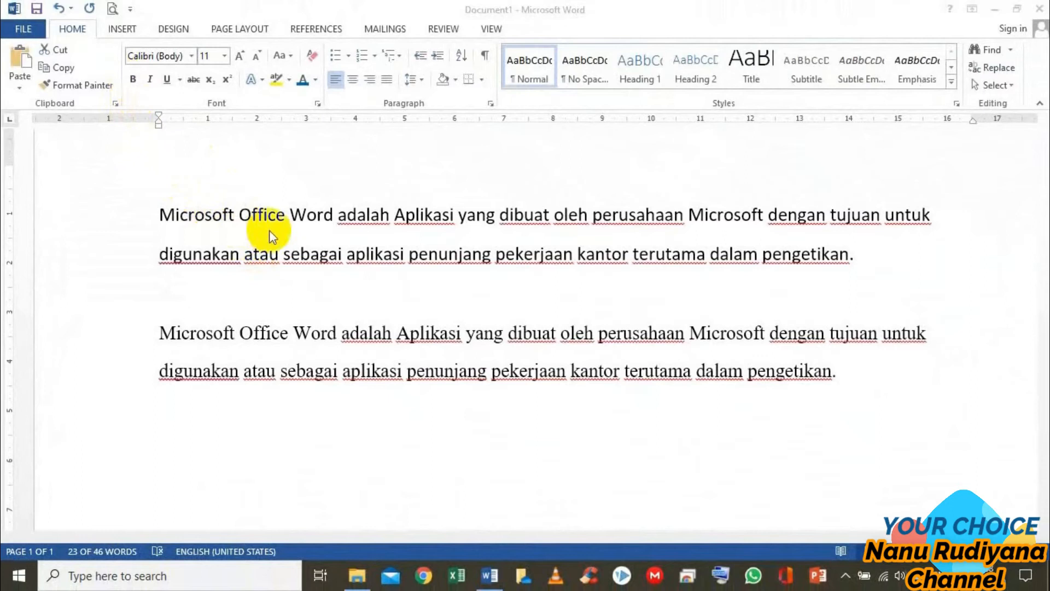
# Make the words "Microsoft Office Word" at the start of the first paragraph bold
pyautogui.tripleClick(204, 217)
pyautogui.click(189, 214)
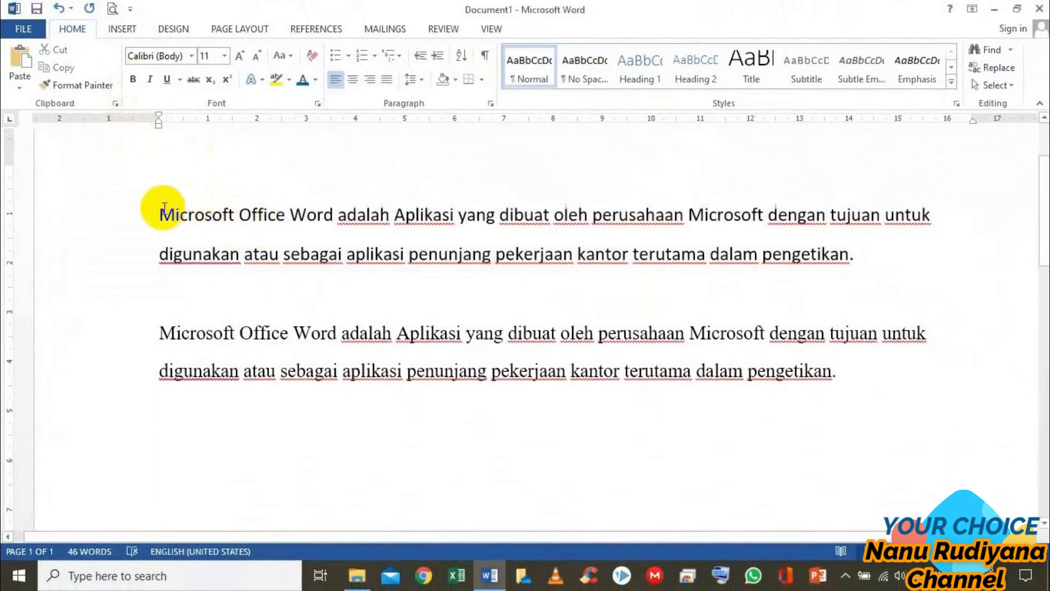
pyautogui.moveTo(162, 210); pyautogui.dragTo(307, 222)
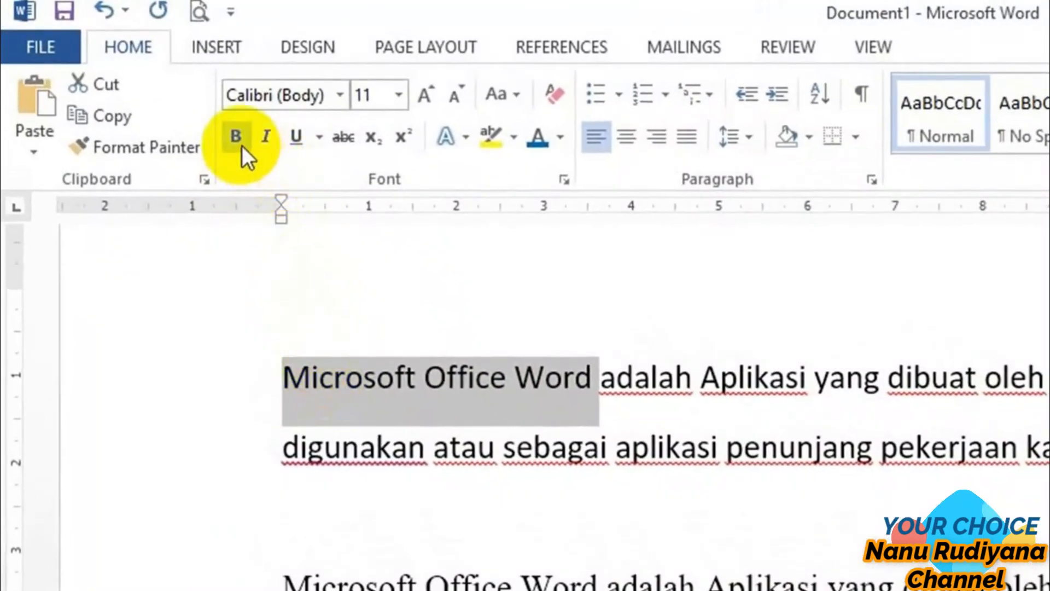
pyautogui.click(236, 136)
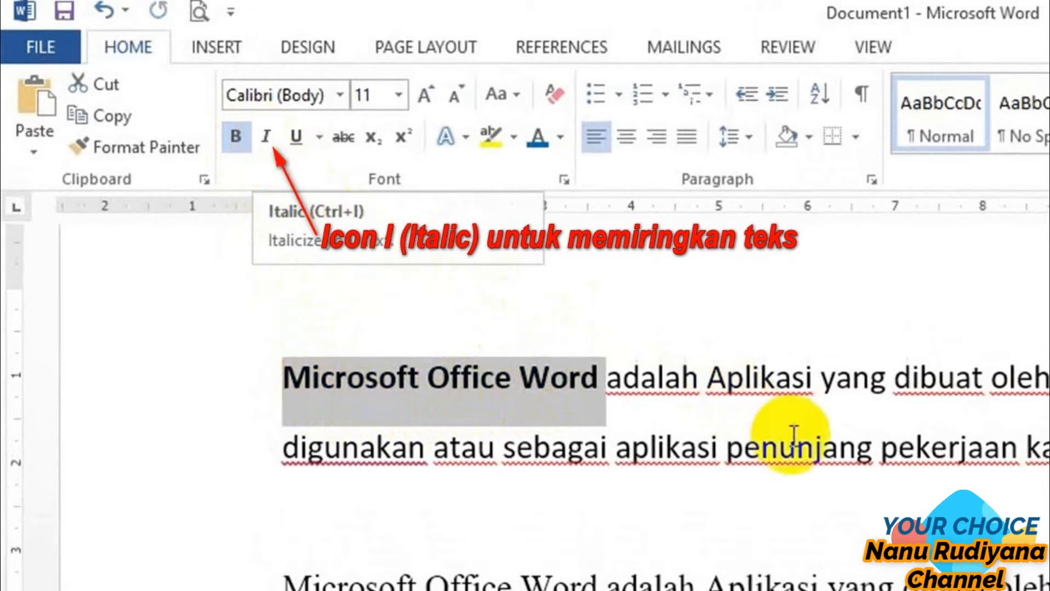
# Italicize the word "Aplikasi" and underline the word "Microsoft" after "perusahaan" in the first paragraph
pyautogui.click(818, 391)
pyautogui.moveTo(707, 383); pyautogui.dragTo(815, 386)
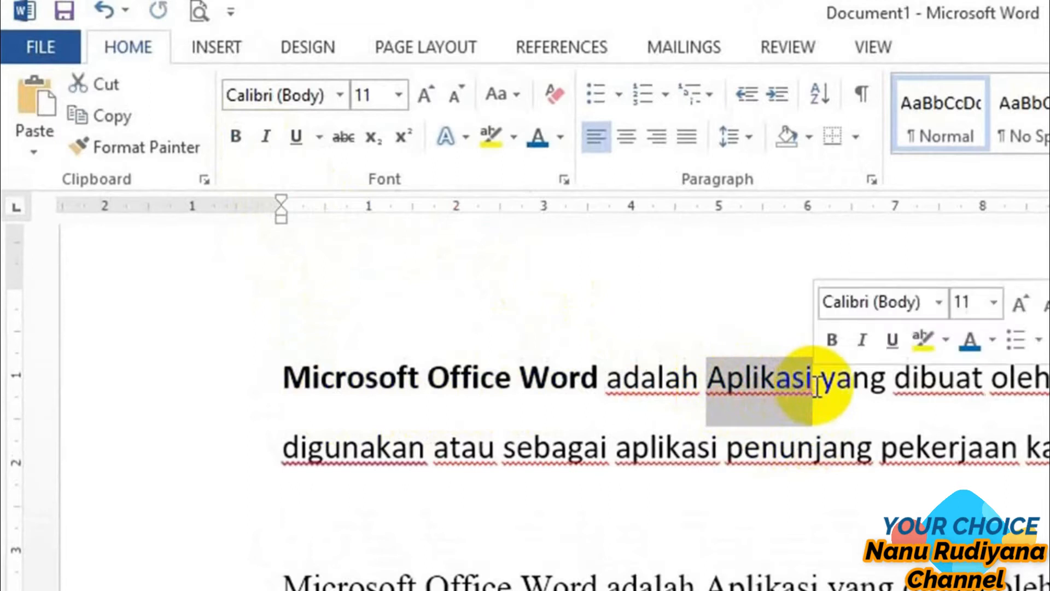
pyautogui.click(261, 142)
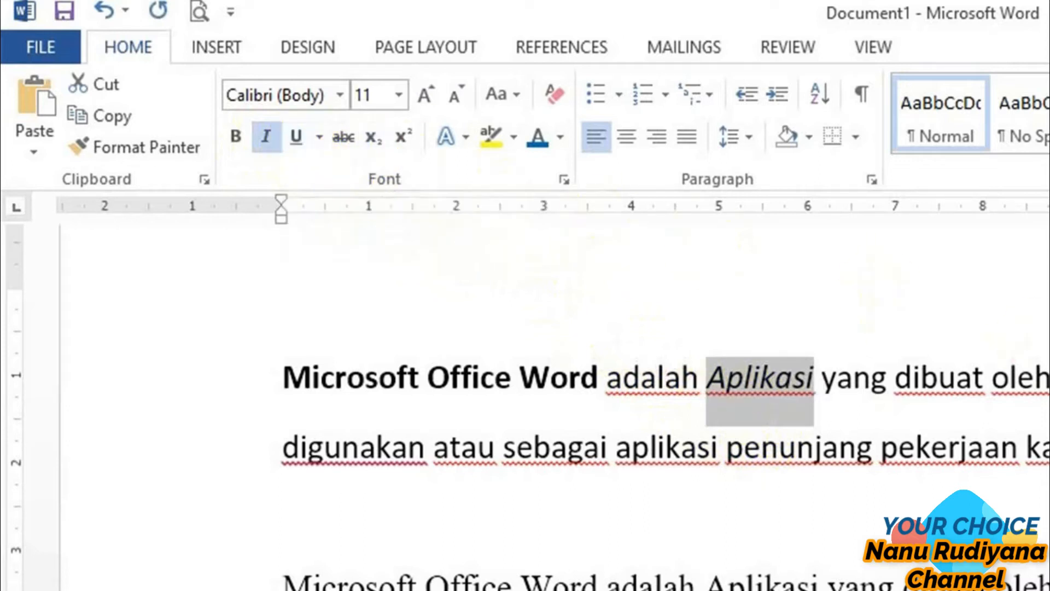
pyautogui.moveTo(693, 215); pyautogui.dragTo(767, 215)
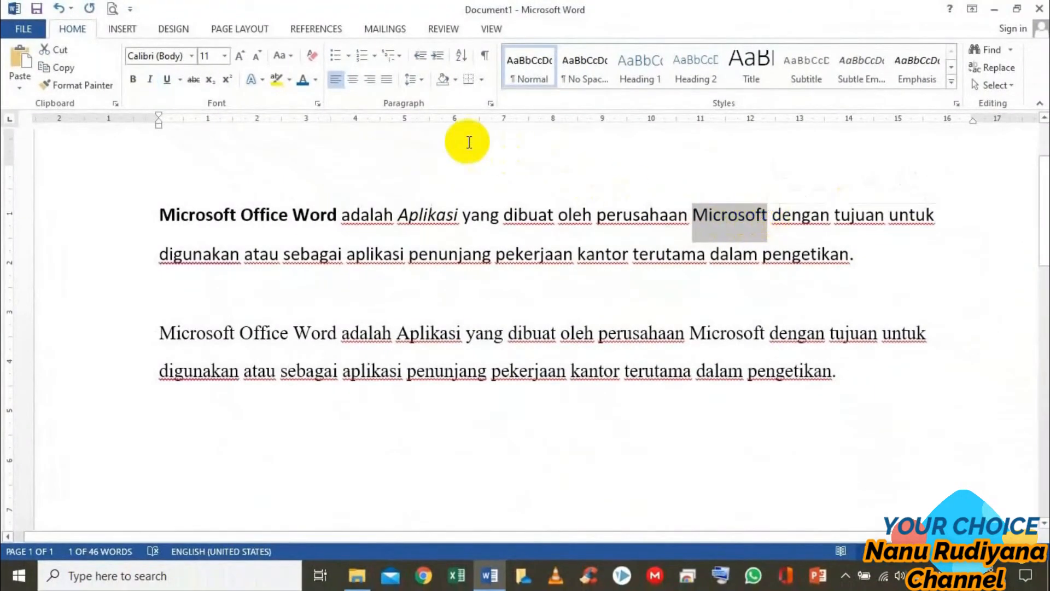
pyautogui.click(168, 81)
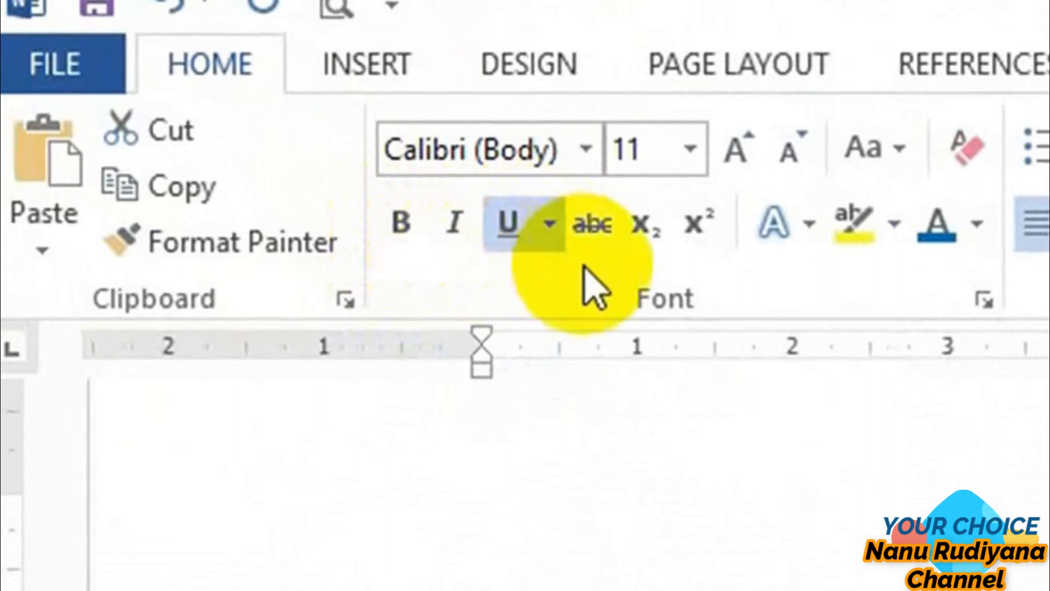
# Format "Microsoft Office Word" at the start of the second paragraph as bold, italic and underlined
pyautogui.click(158, 331)
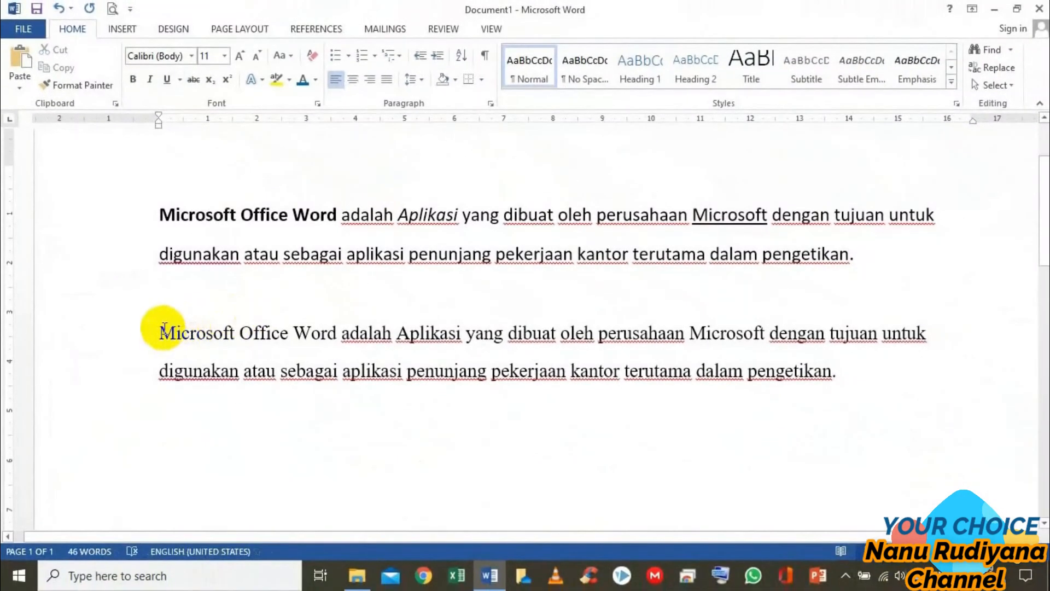
pyautogui.moveTo(158, 331); pyautogui.dragTo(327, 335)
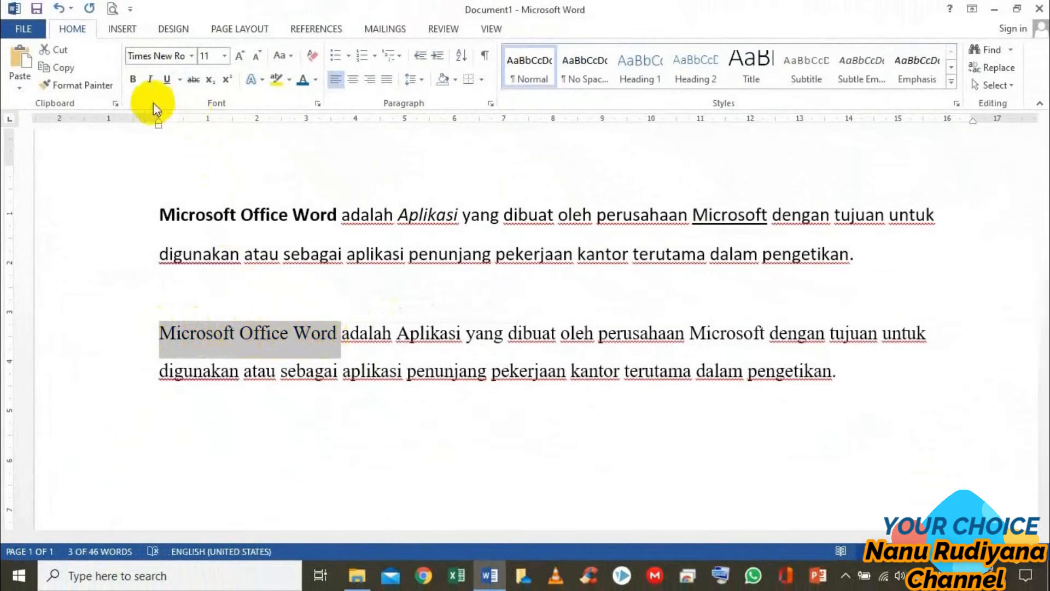
pyautogui.click(133, 82)
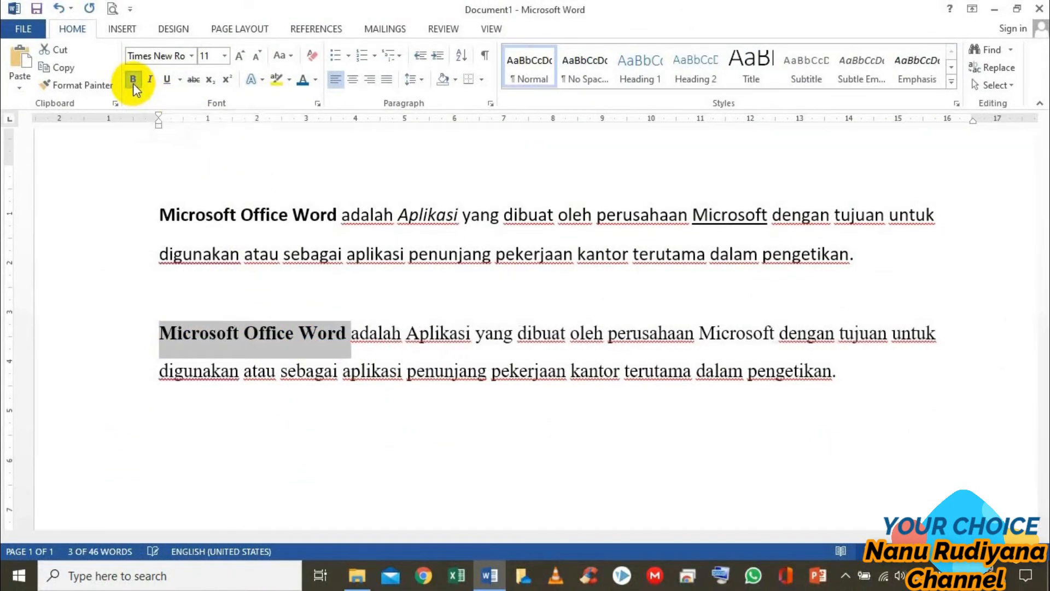
pyautogui.click(149, 82)
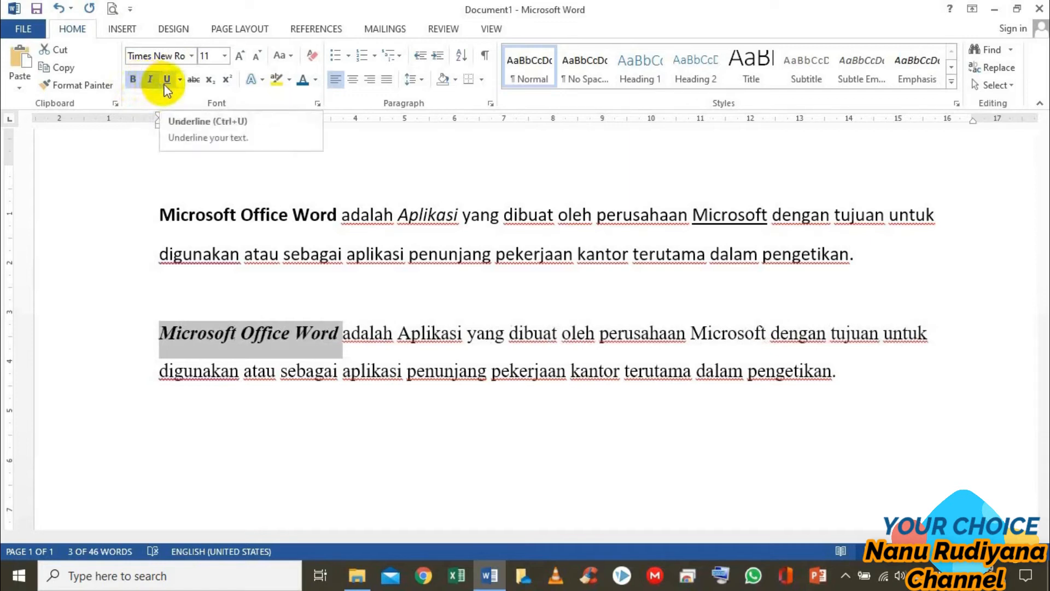
pyautogui.click(167, 81)
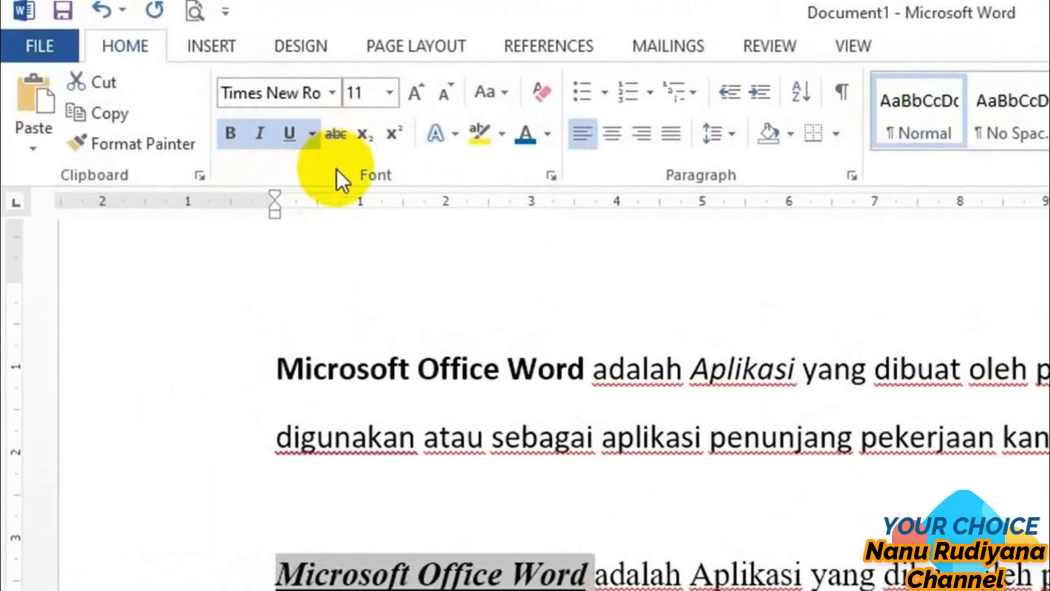
pyautogui.click(340, 277)
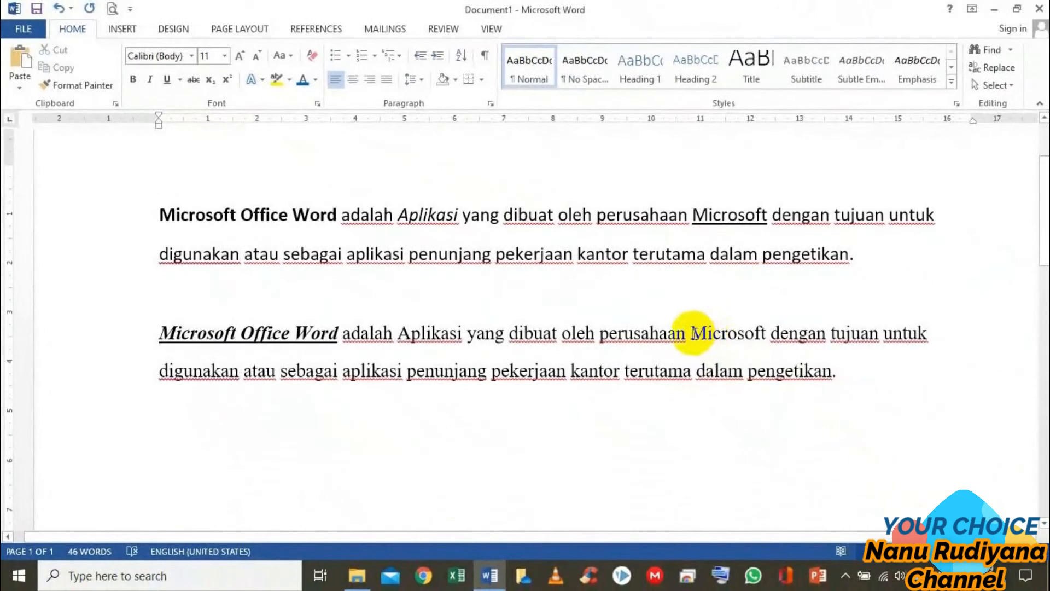
# Apply strikethrough to the word "Microsoft" after "perusahaan" in the second paragraph
pyautogui.moveTo(704, 339); pyautogui.dragTo(768, 334)
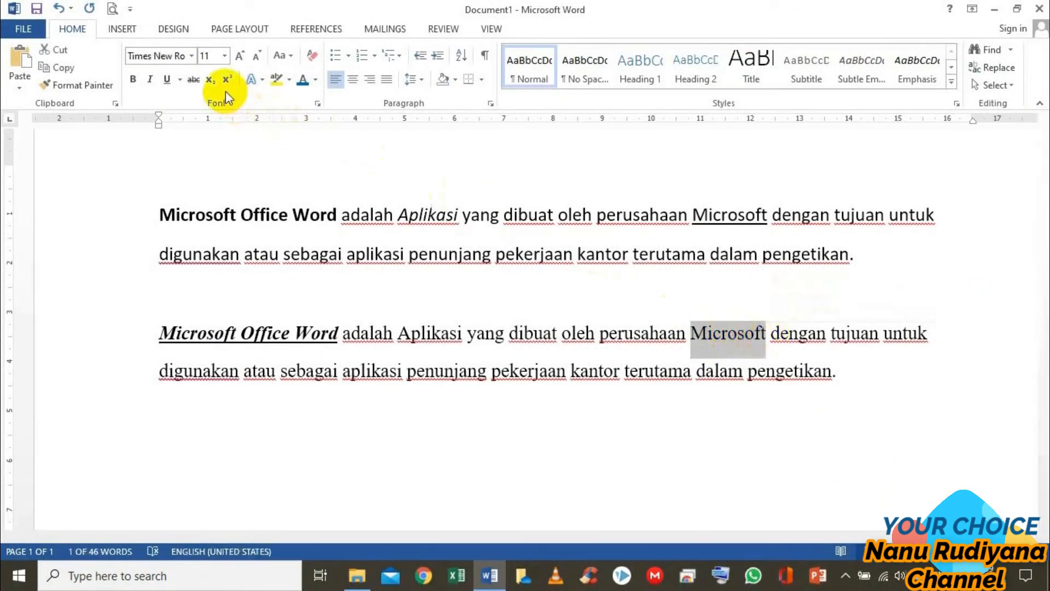
pyautogui.click(194, 80)
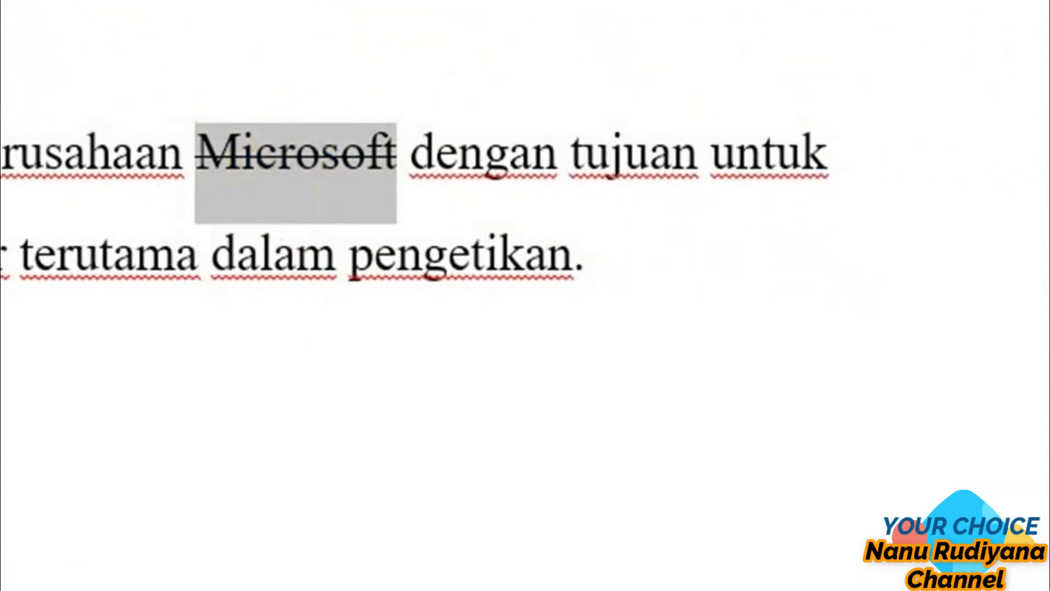
pyautogui.click(326, 214)
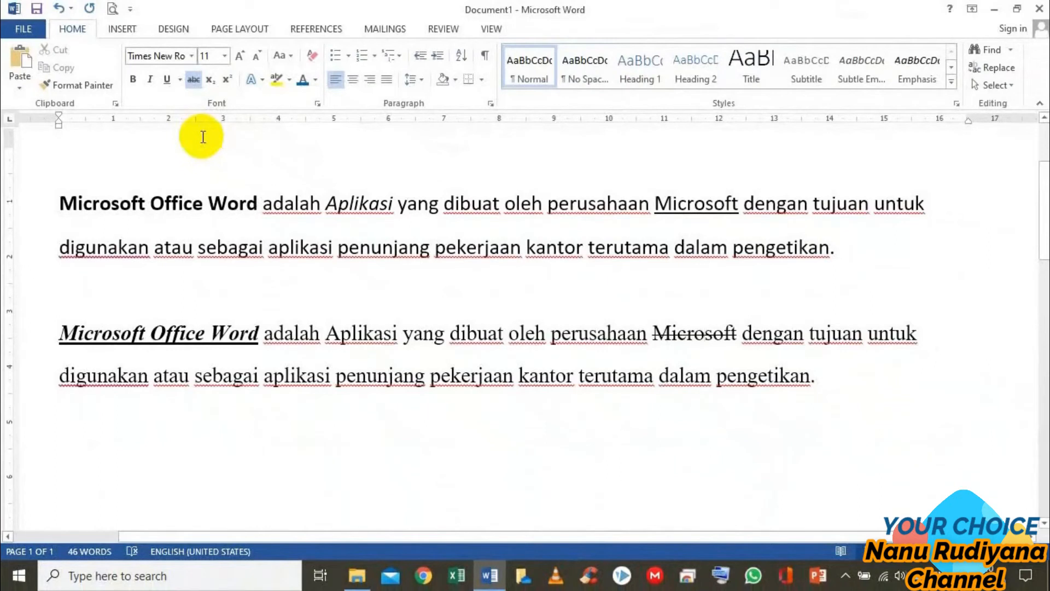
# Add an empty line below the second paragraph and set its font size to 28
pyautogui.click(298, 449)
pyautogui.press('Return')
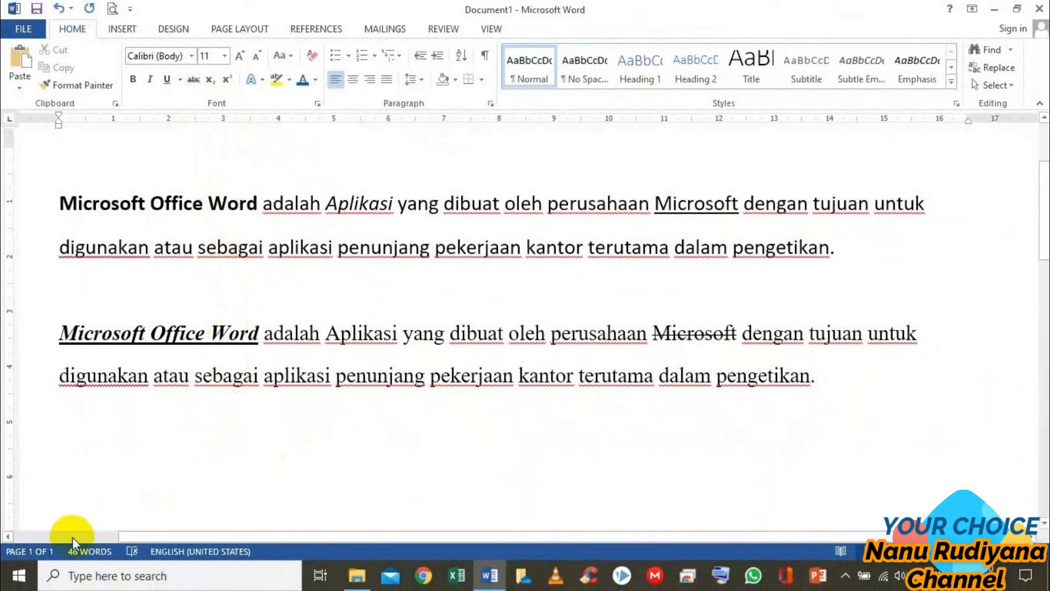
pyautogui.click(226, 56)
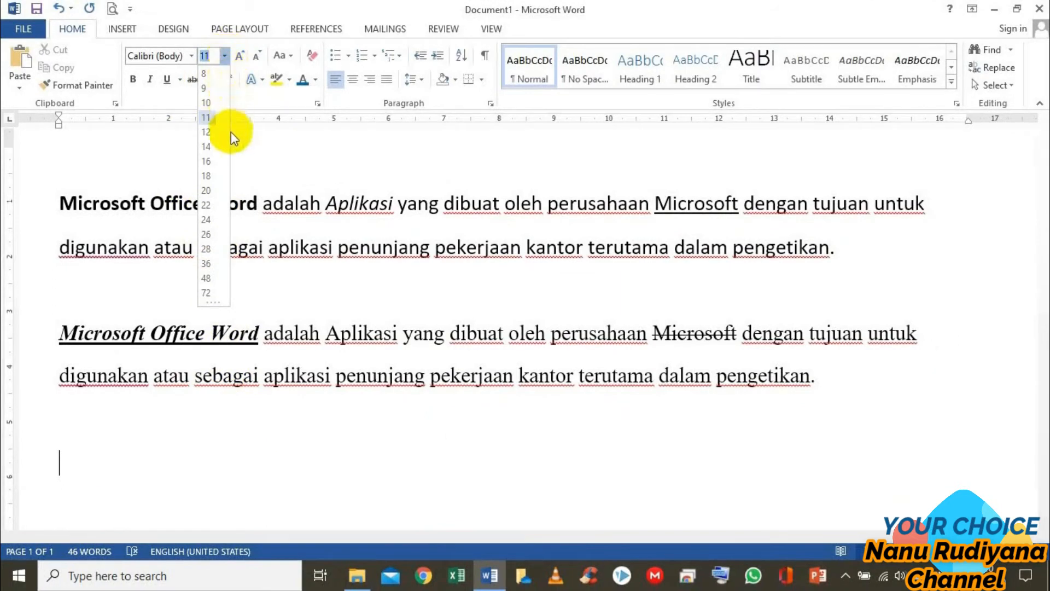
pyautogui.click(207, 249)
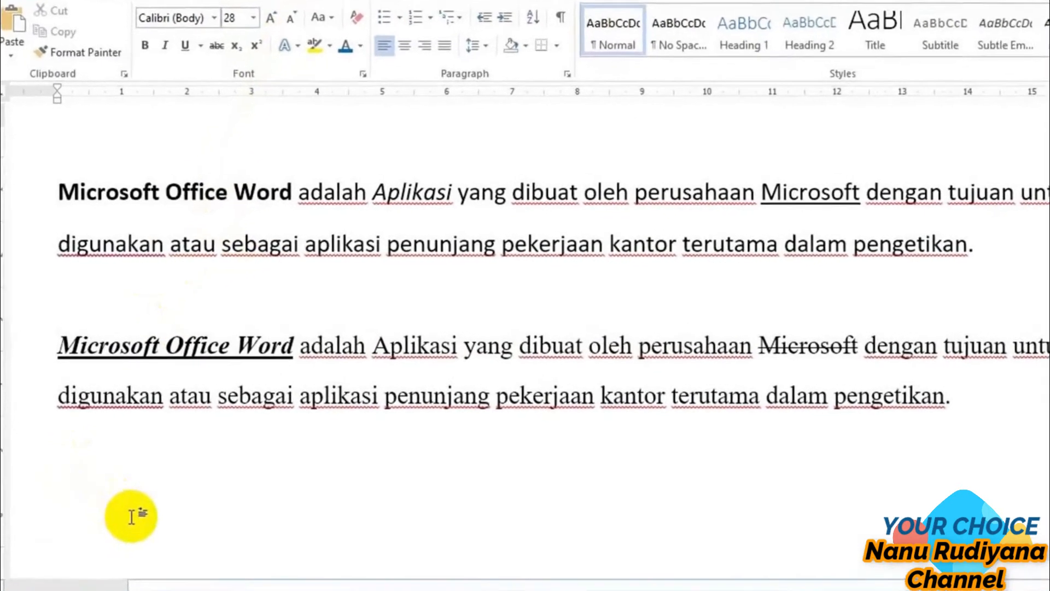
# Write the formula H2O on the new line, with the 2 in subscript and the letters in normal text
pyautogui.moveTo(114, 590); pyautogui.dragTo(69, 590)
pyautogui.scroll(-1, 221, 481)
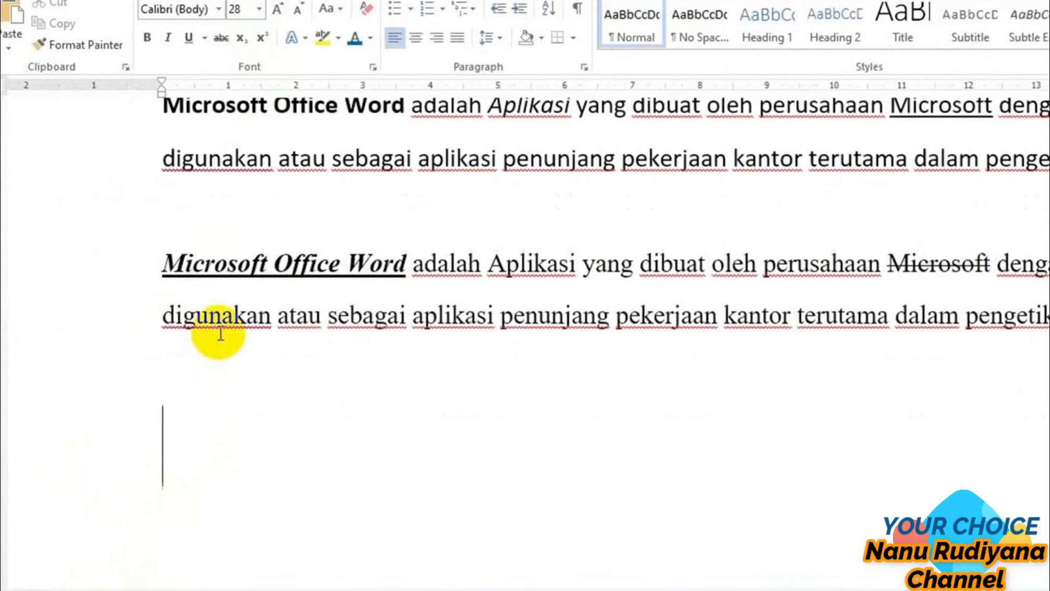
pyautogui.write('H')
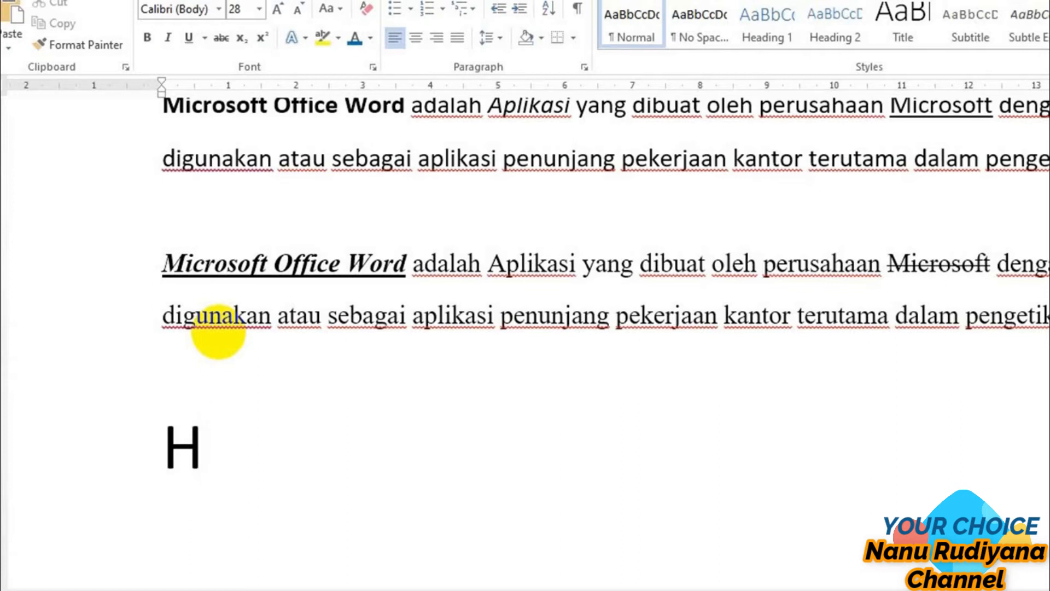
pyautogui.click(241, 40)
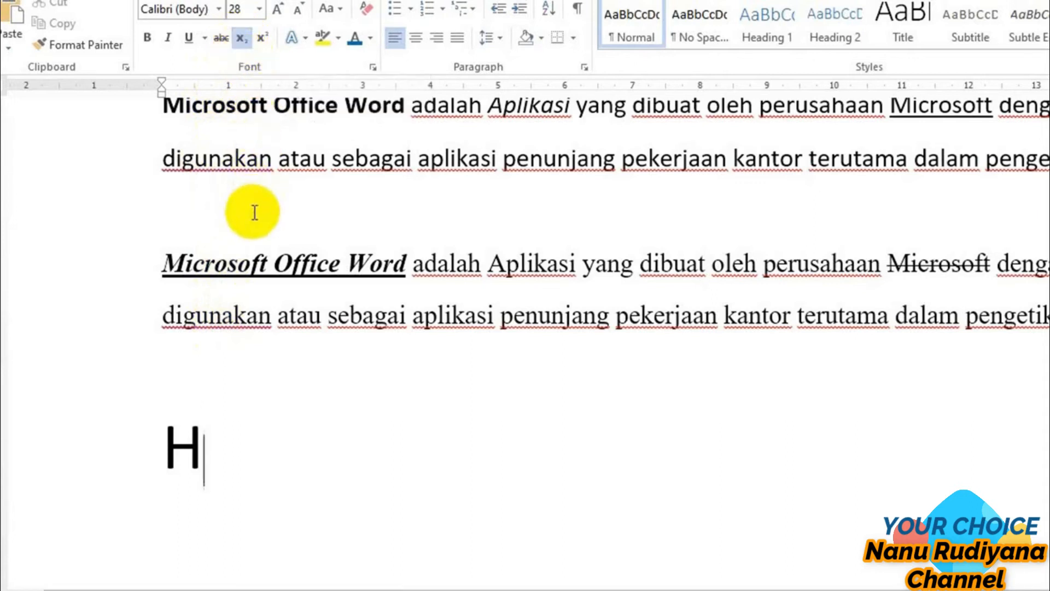
pyautogui.write('2')
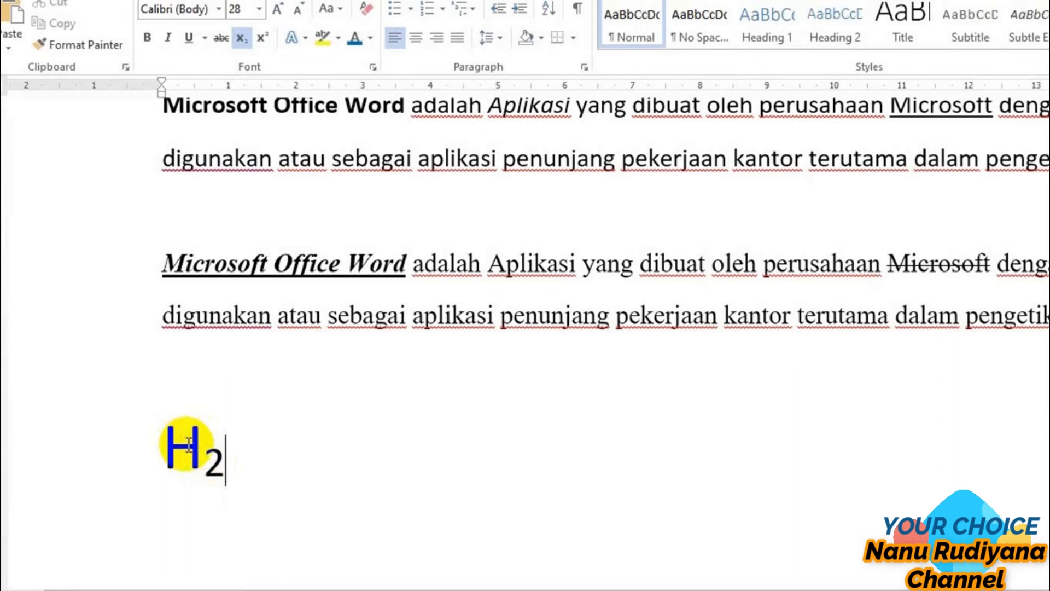
pyautogui.scroll(3, 189, 444)
pyautogui.scroll(1, 187, 444)
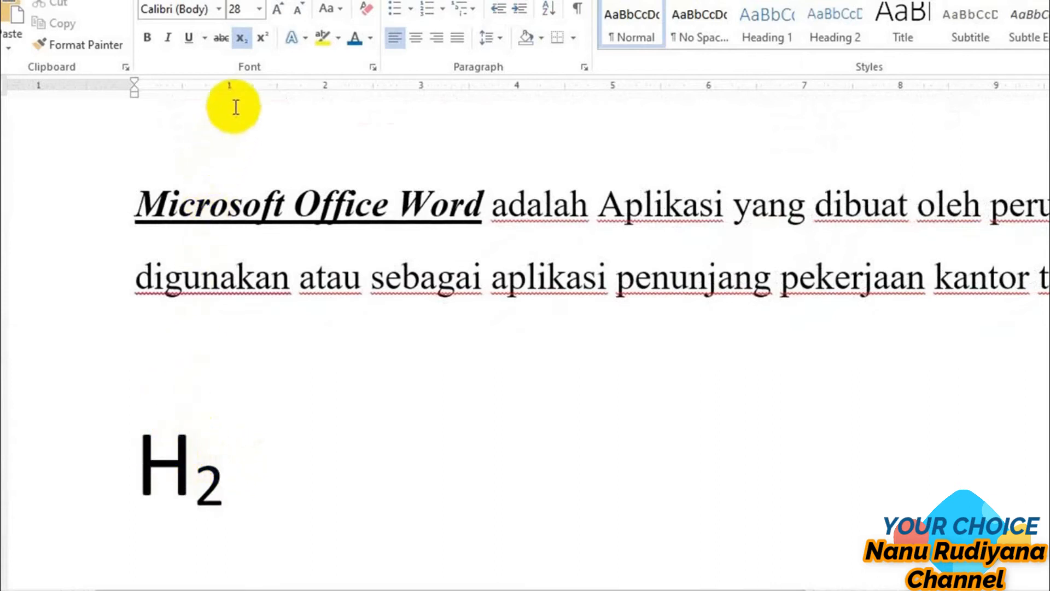
pyautogui.click(241, 40)
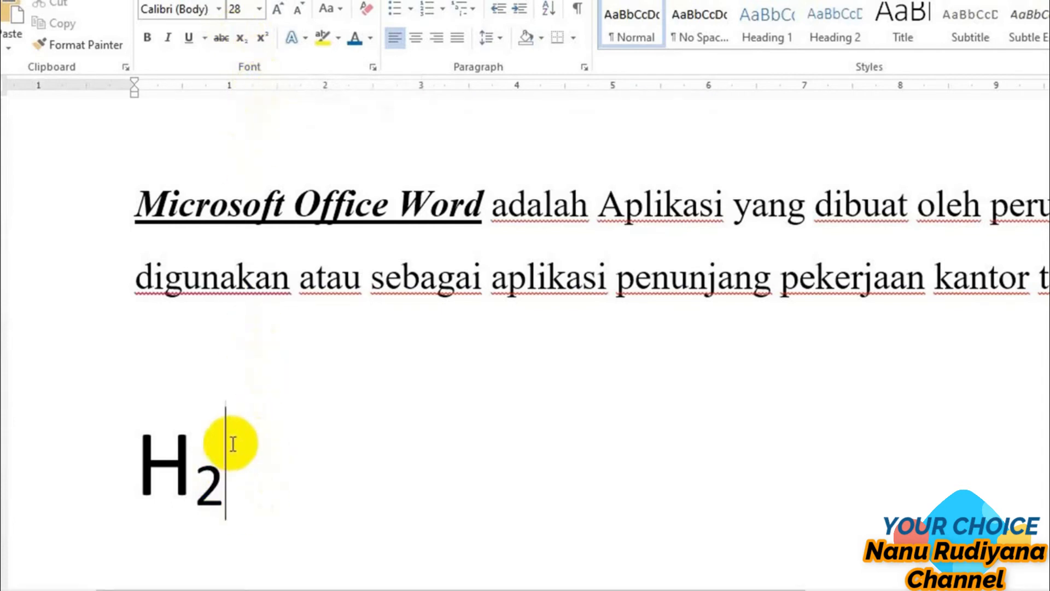
pyautogui.write('O')
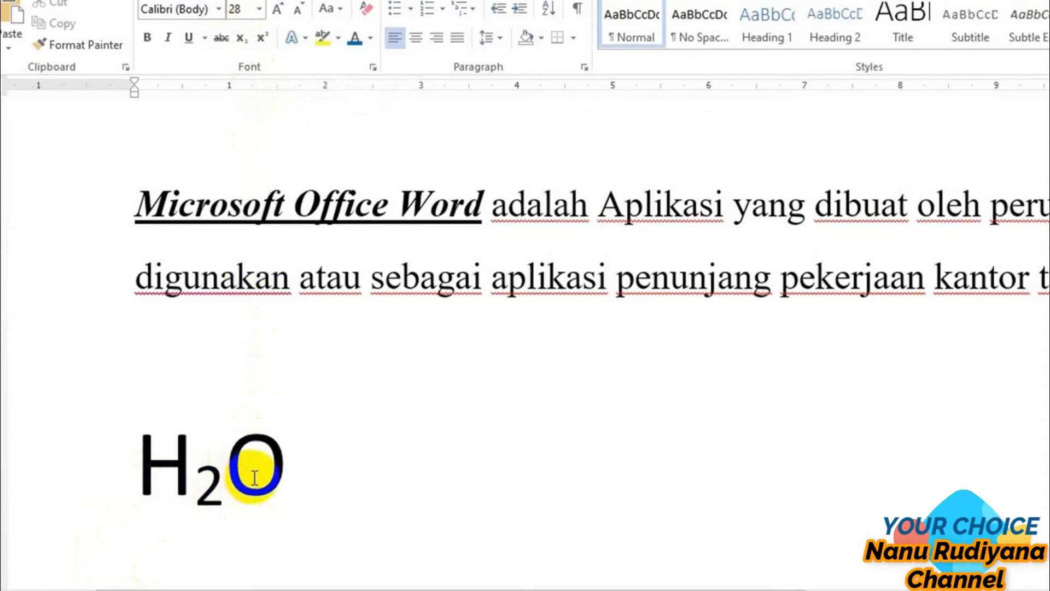
# Write 5² on a new line below H2O, with the exponent 2 in superscript
pyautogui.press('Return')
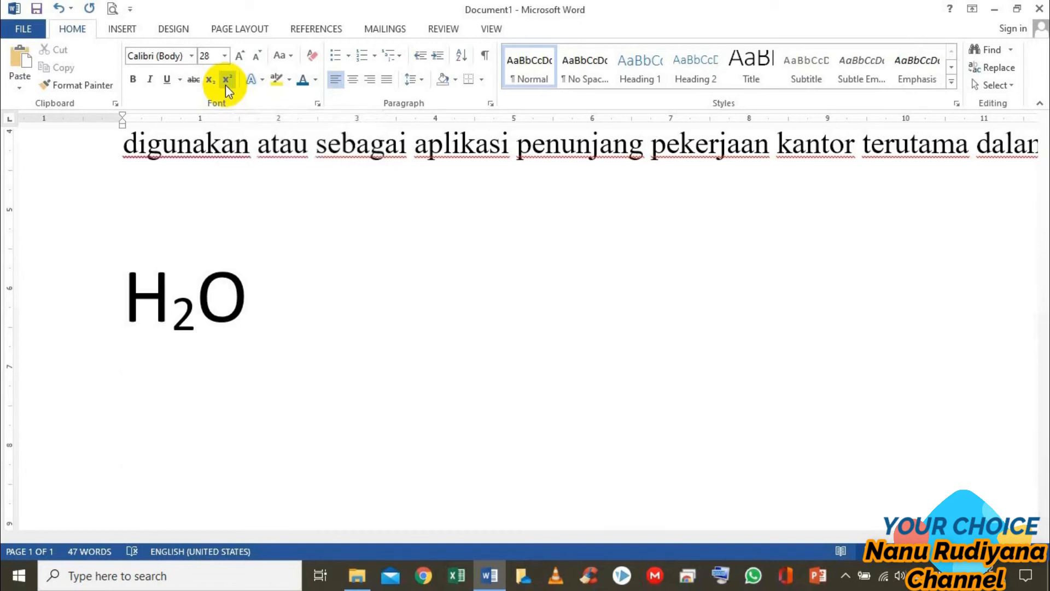
pyautogui.write('5')
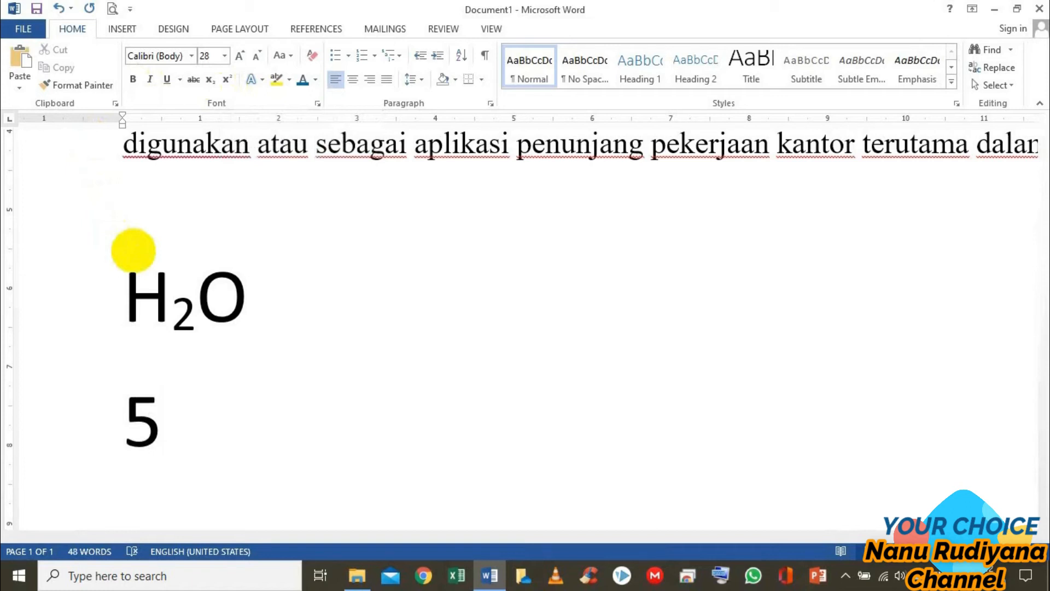
pyautogui.click(229, 87)
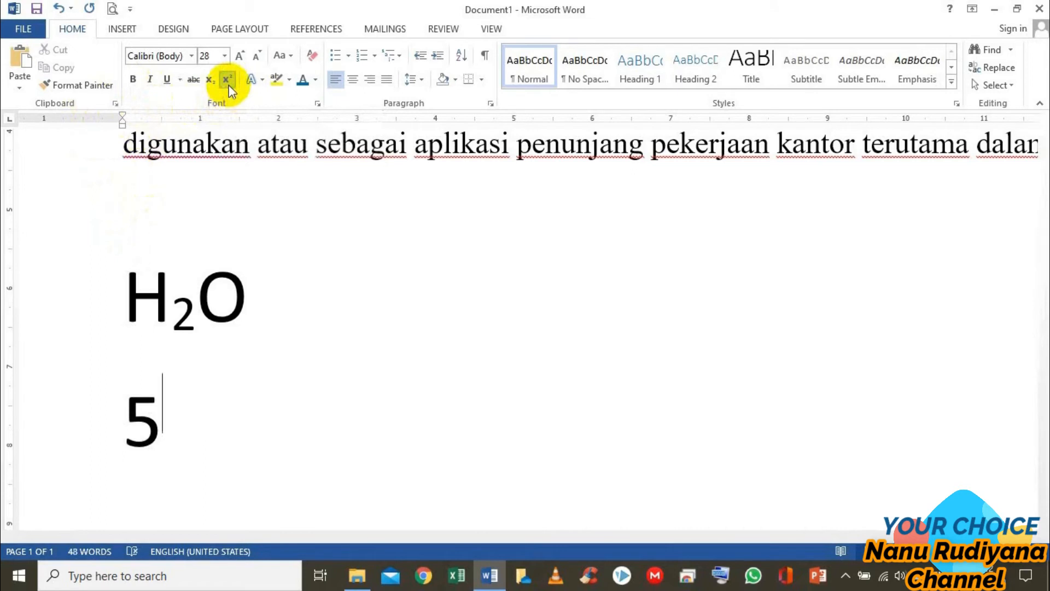
pyautogui.write('2')
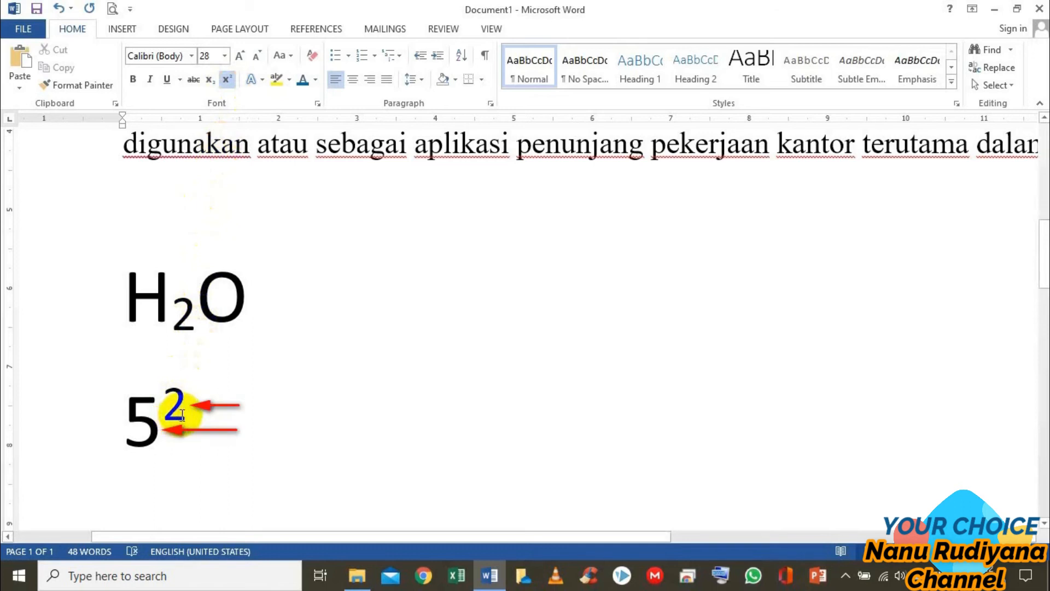
# Extend the 5² line with + 4², keeping the plus sign and the 4 in normal text and the exponent 2 in superscript
pyautogui.scroll(-1, 182, 415)
pyautogui.scroll(2, 183, 415)
pyautogui.scroll(2, 182, 415)
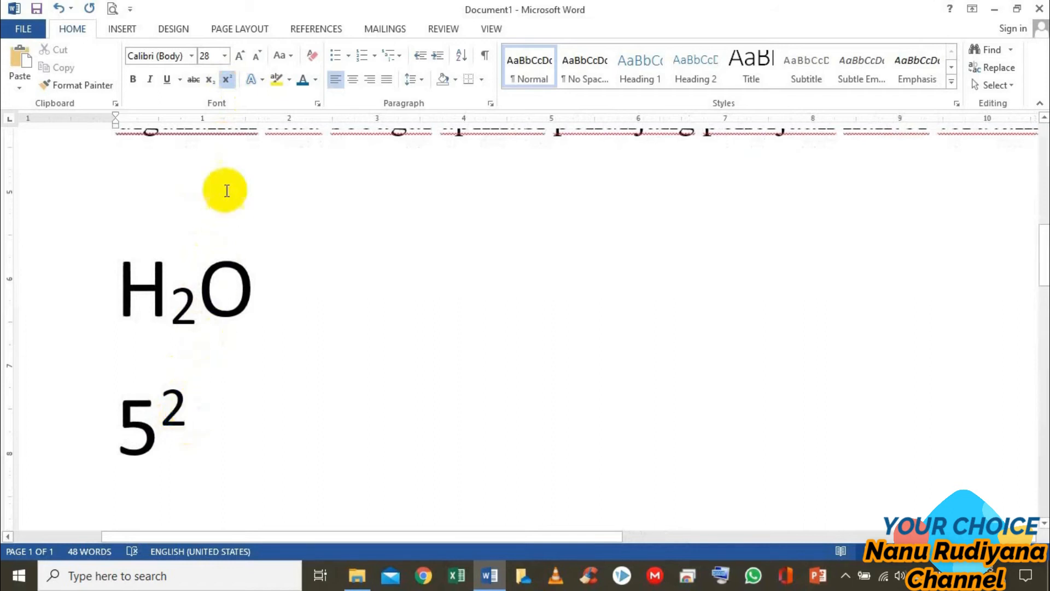
pyautogui.click(228, 84)
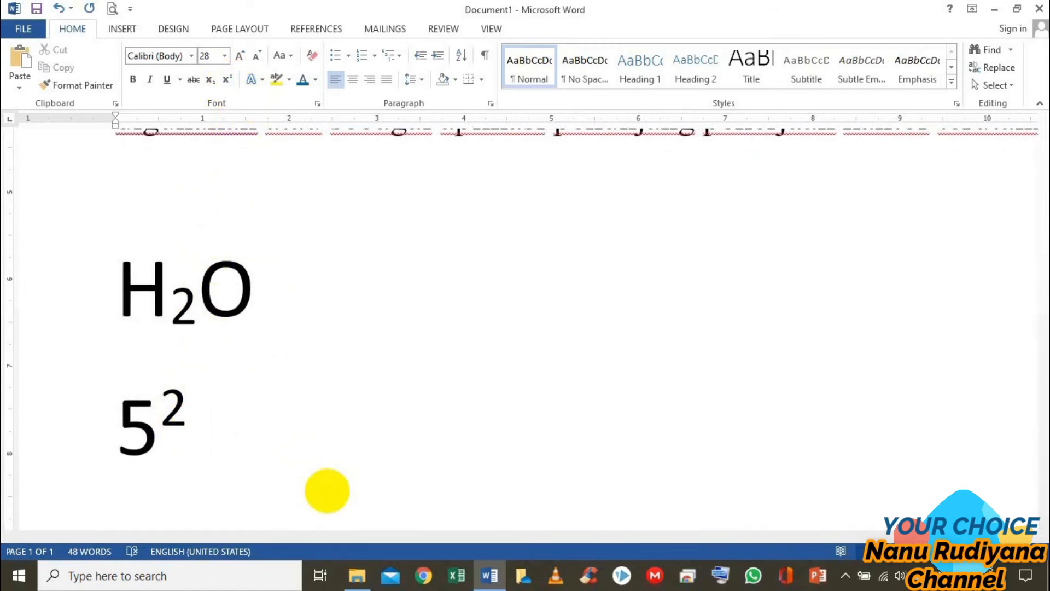
pyautogui.write('+')
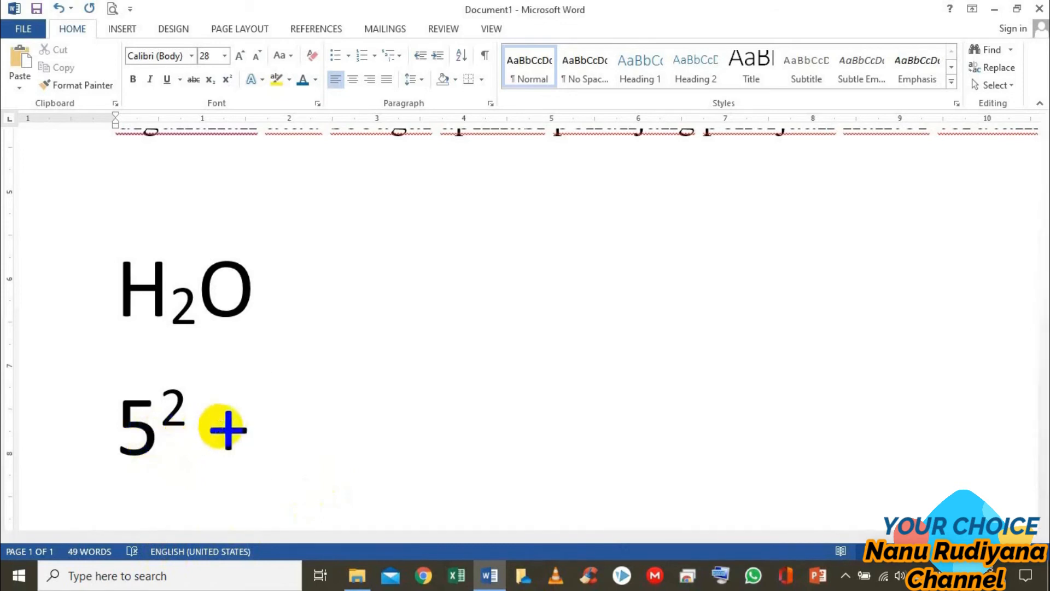
pyautogui.write(' 4')
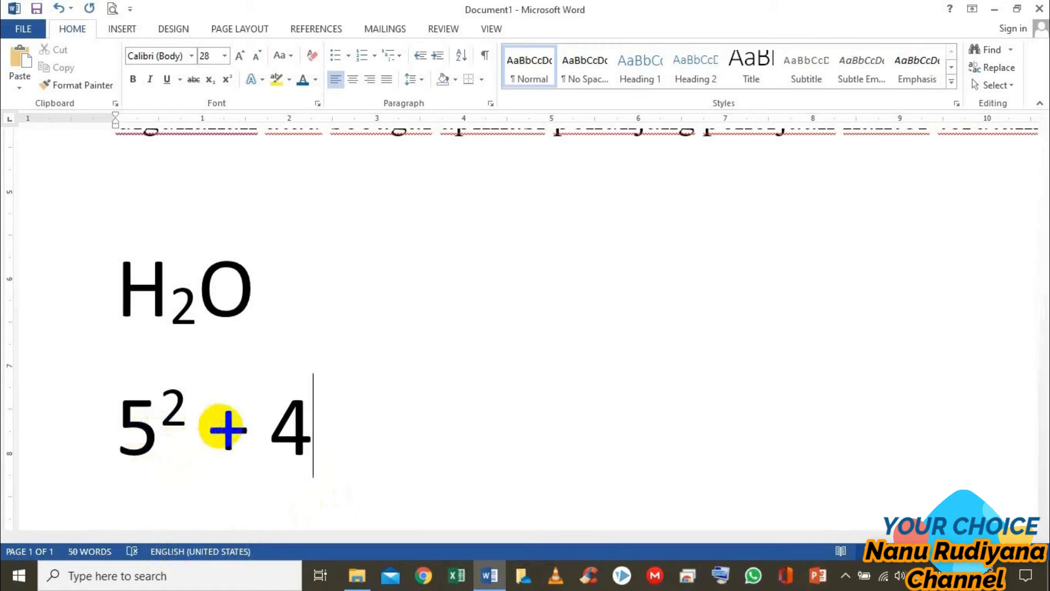
pyautogui.click(225, 78)
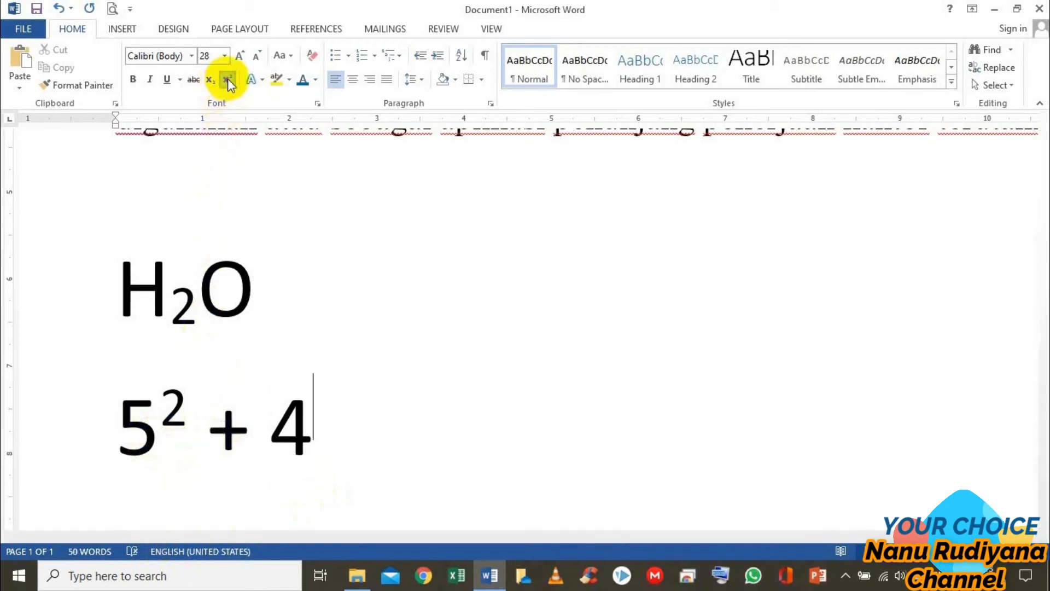
pyautogui.write('2')
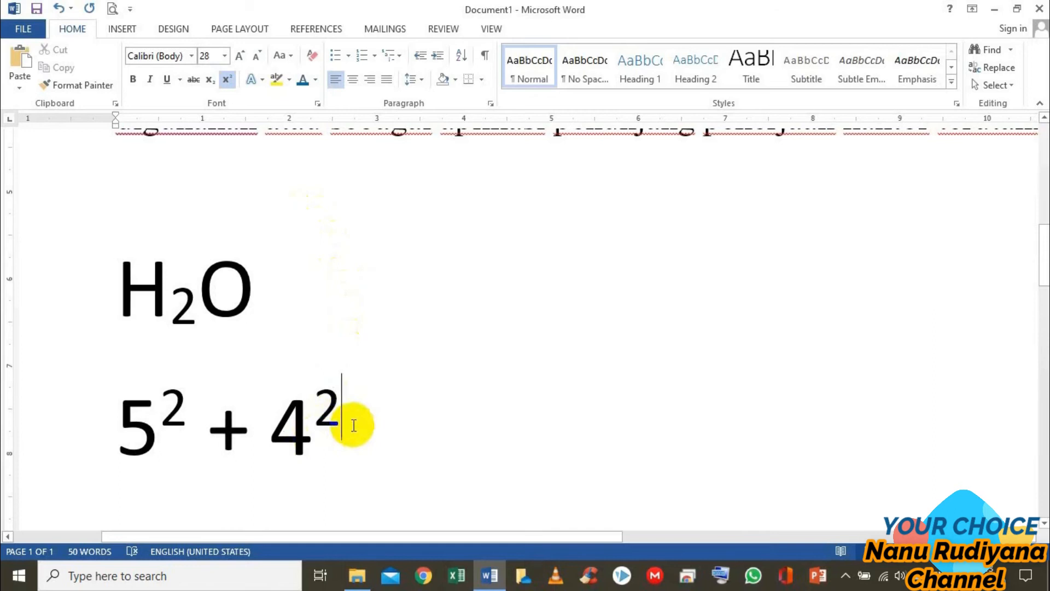
pyautogui.scroll(-1, 354, 426)
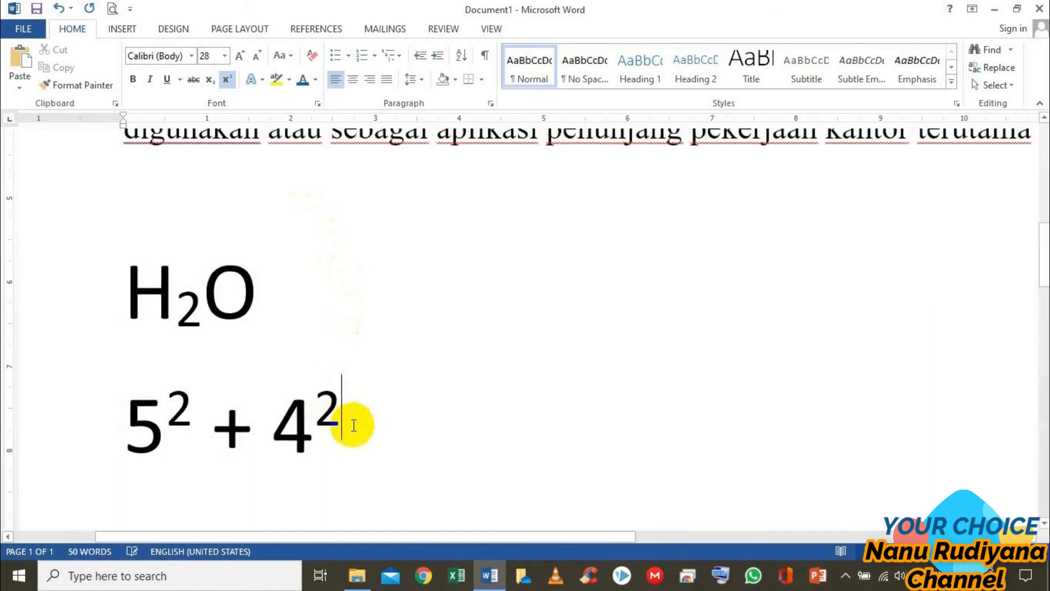
pyautogui.scroll(-1, 354, 425)
pyautogui.scroll(-1, 353, 426)
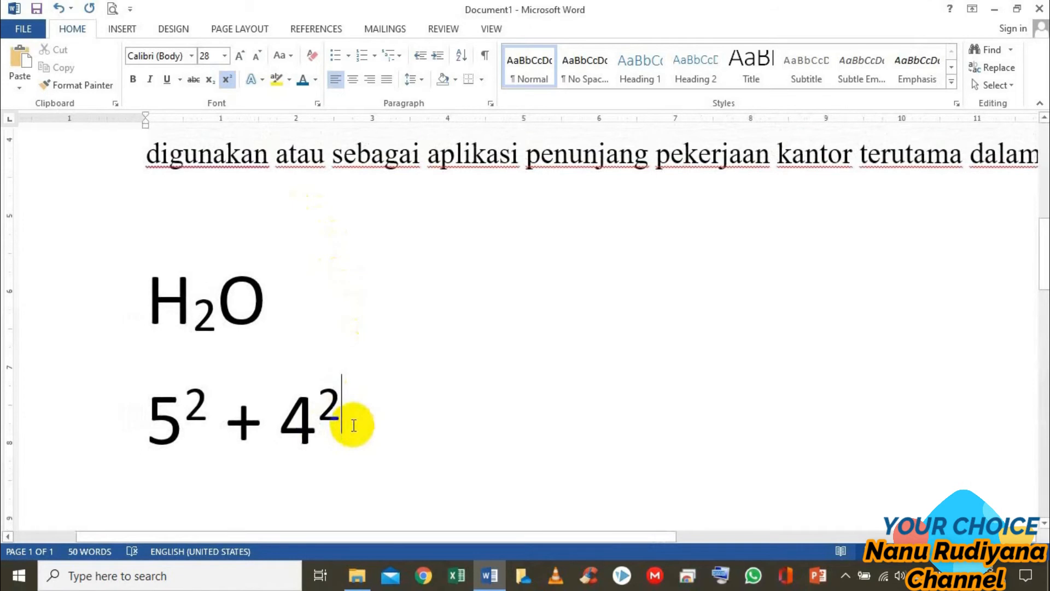
pyautogui.scroll(-1, 354, 426)
pyautogui.scroll(-2, 354, 426)
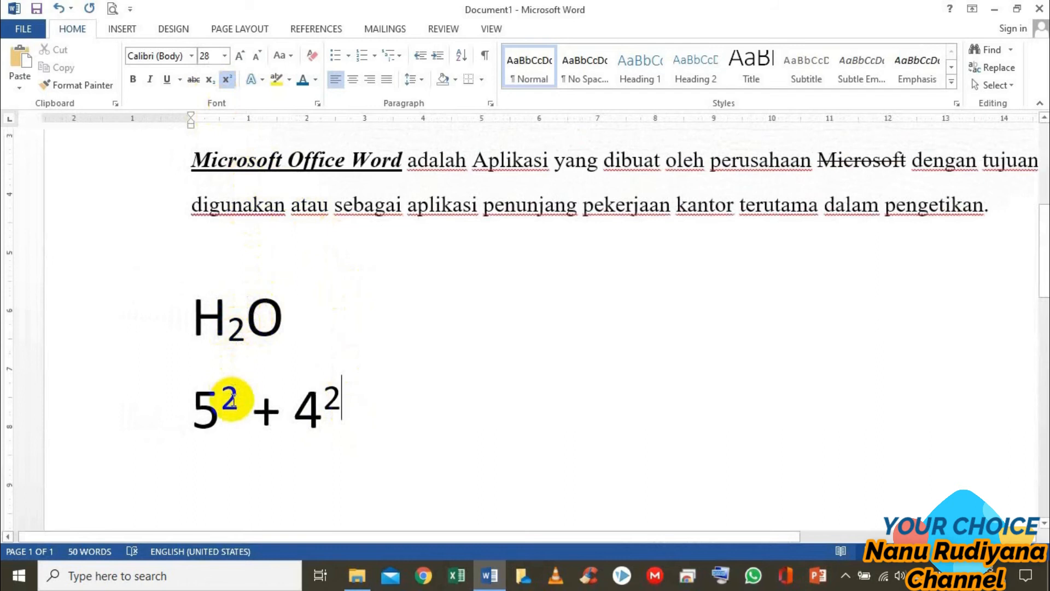
pyautogui.click(230, 467)
pyautogui.click(271, 491)
pyautogui.click(383, 417)
pyautogui.press('Return')
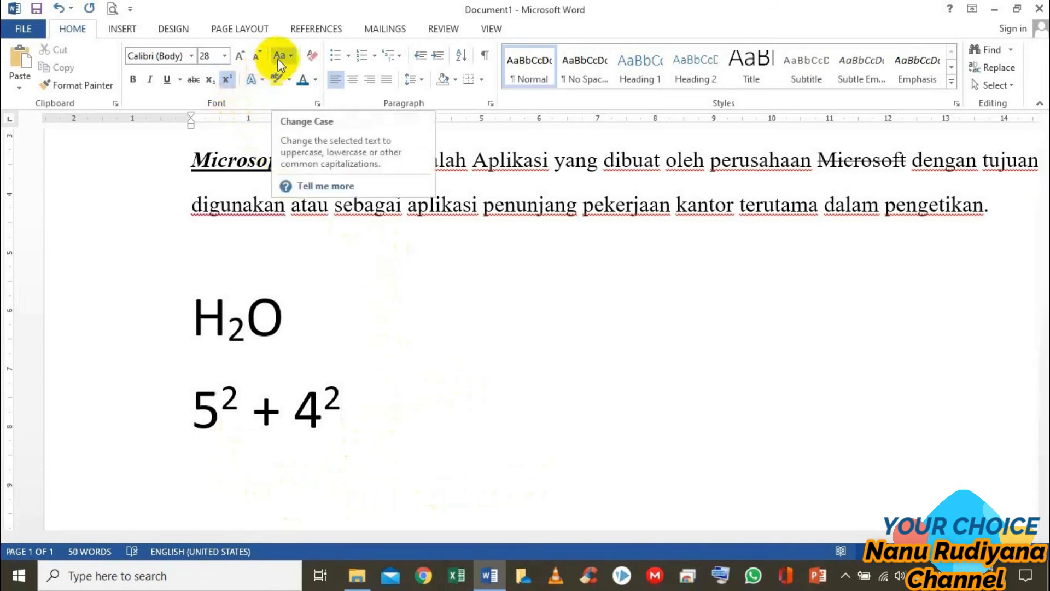
# Change the case of the whole first paragraph to UPPERCASE and after that to lowercase
pyautogui.scroll(3, 351, 246)
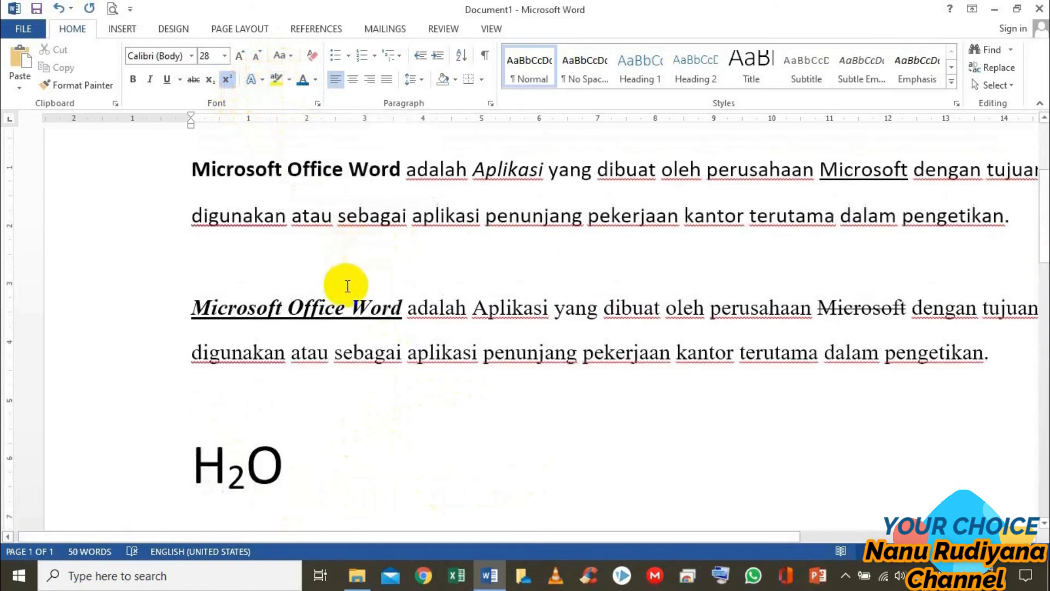
pyautogui.scroll(1, 347, 287)
pyautogui.scroll(-1, 325, 299)
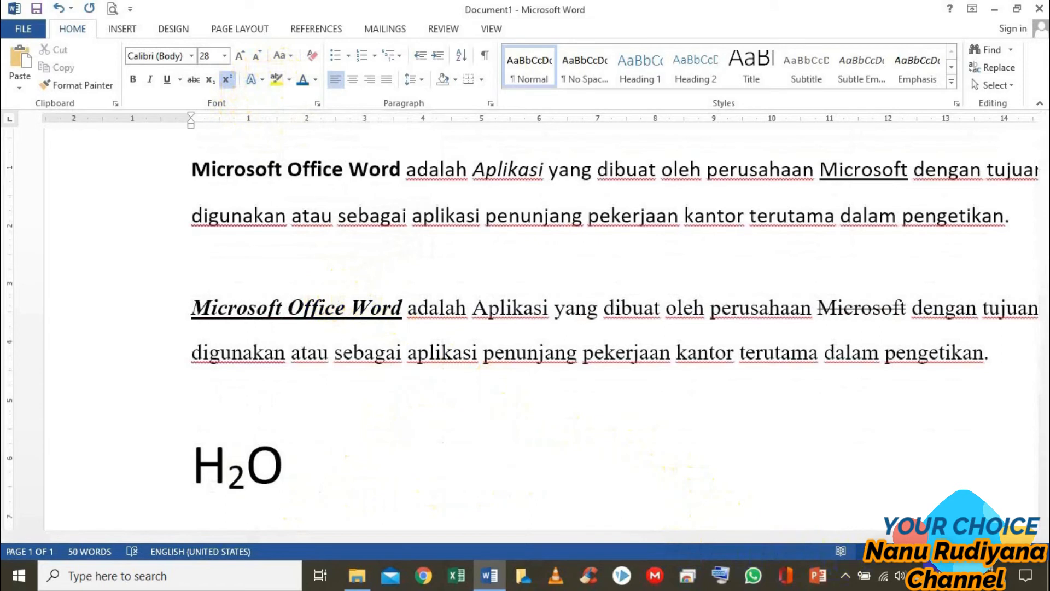
pyautogui.click(923, 553)
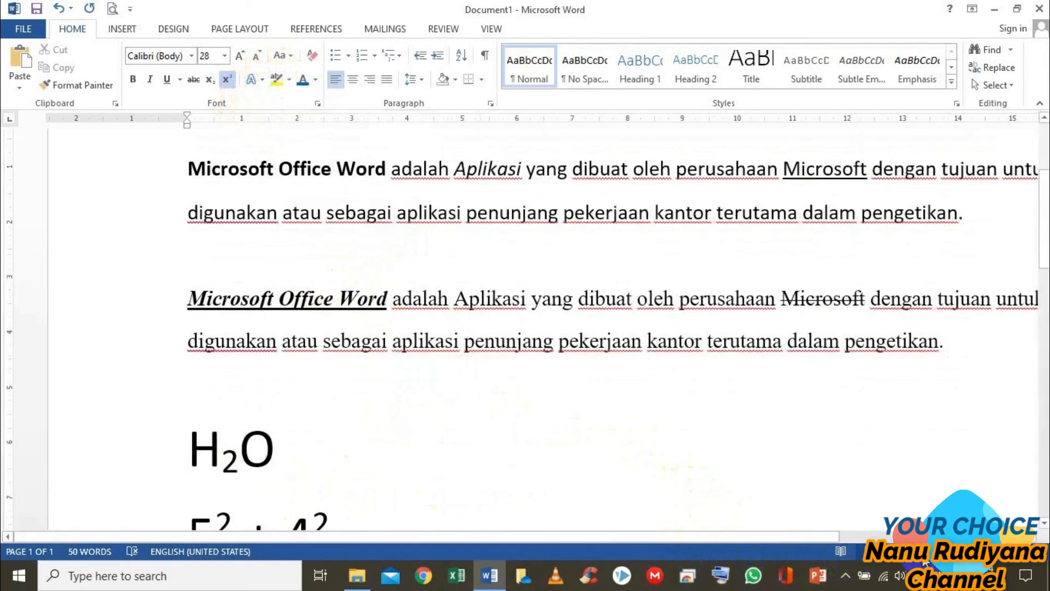
pyautogui.click(924, 553)
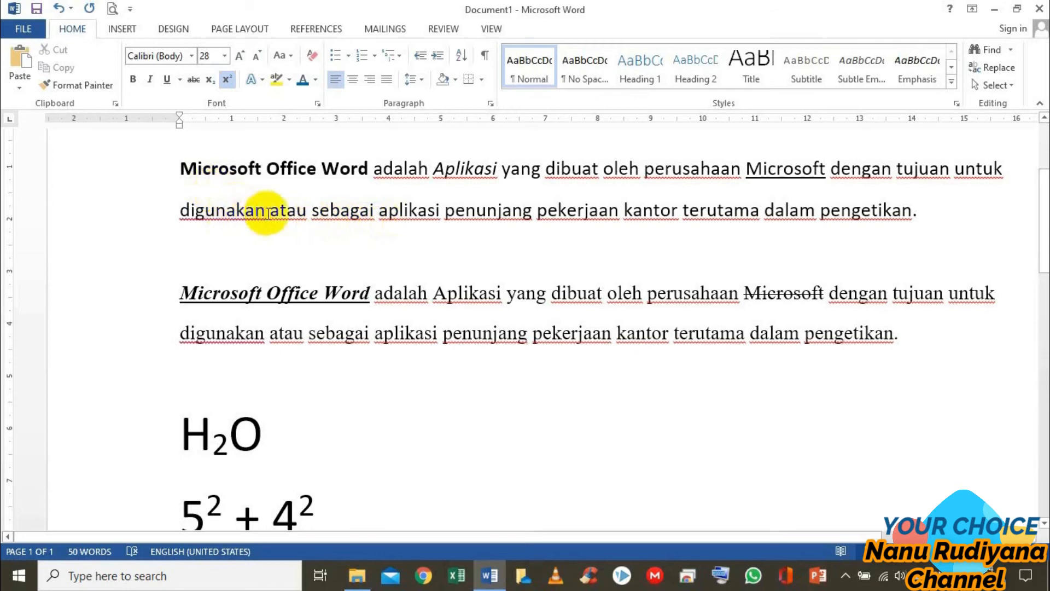
pyautogui.moveTo(184, 167); pyautogui.dragTo(924, 220)
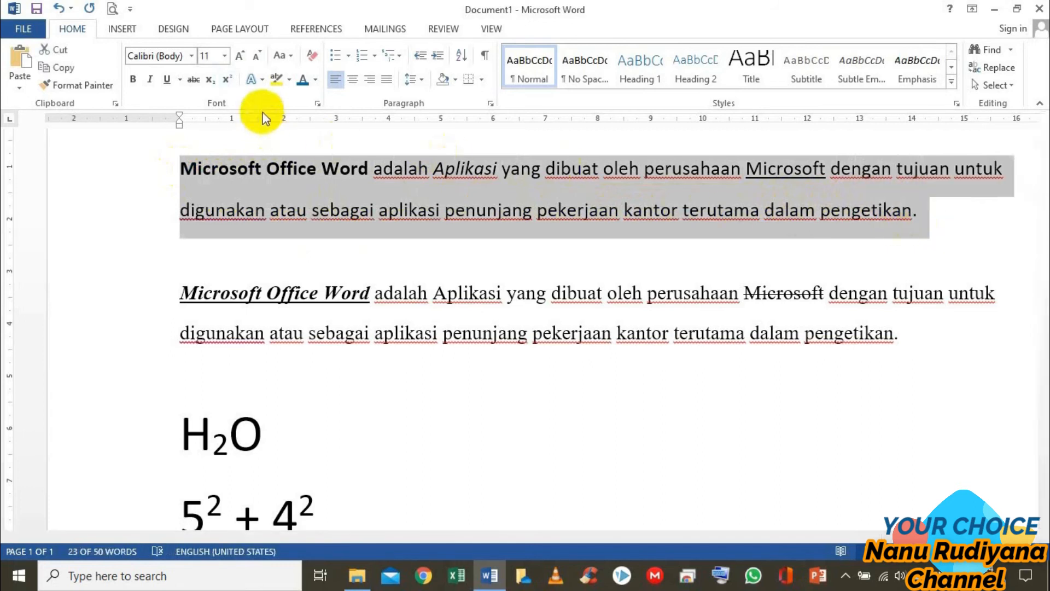
pyautogui.click(292, 55)
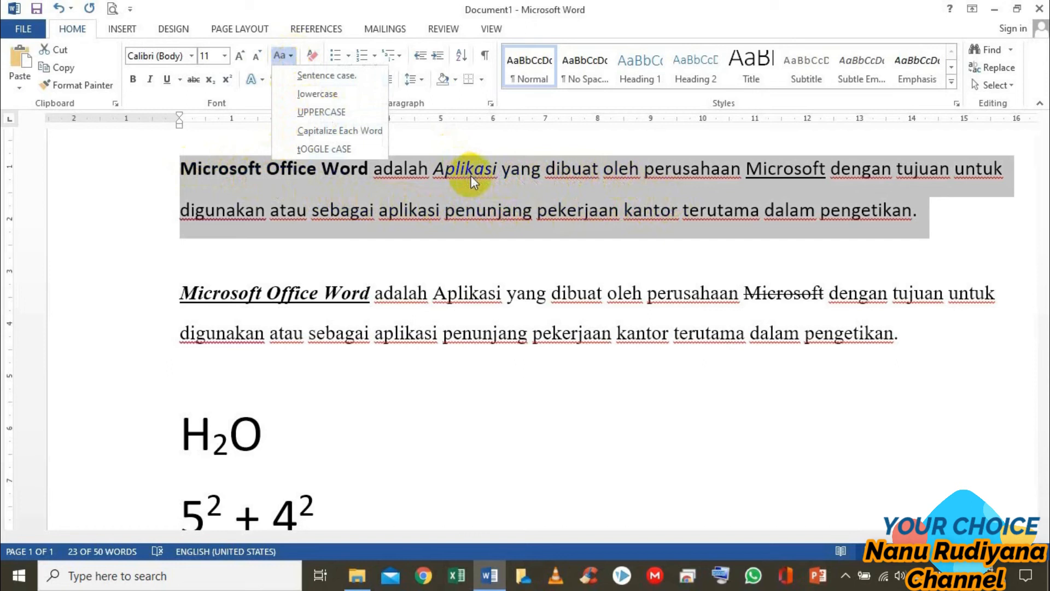
pyautogui.click(331, 114)
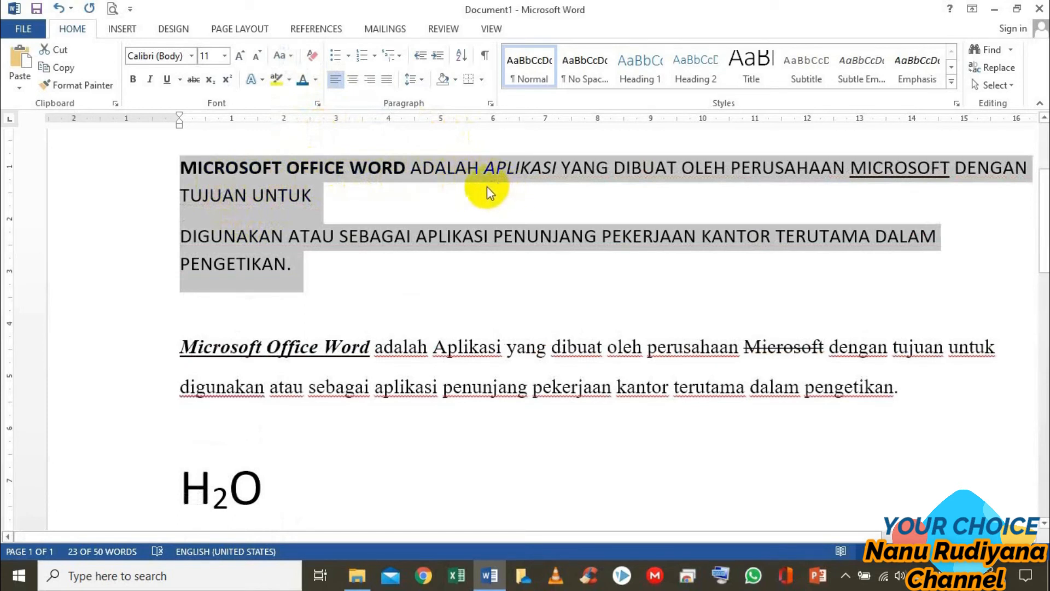
pyautogui.click(290, 57)
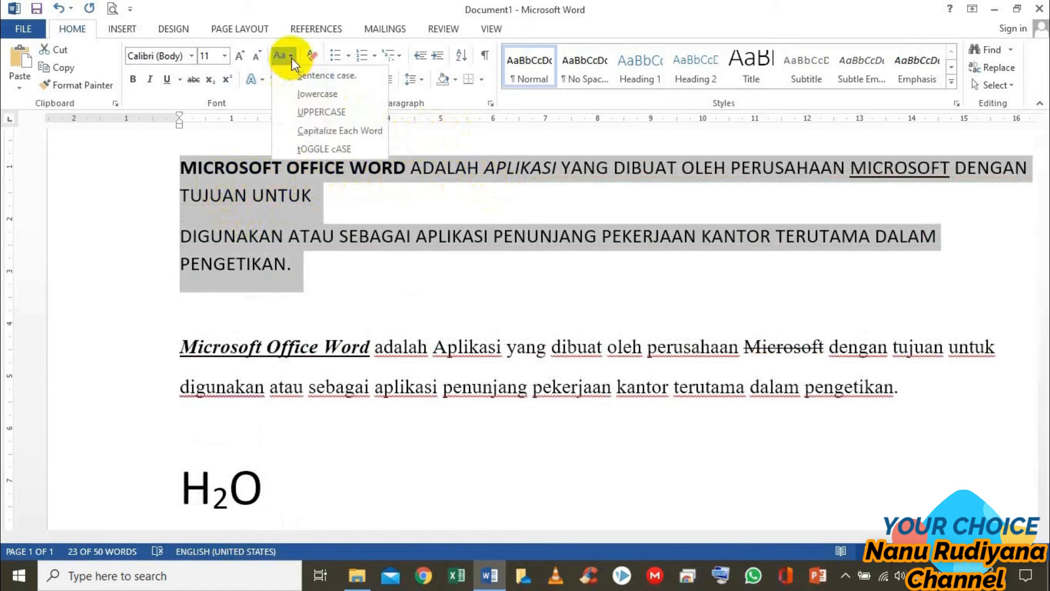
pyautogui.click(307, 91)
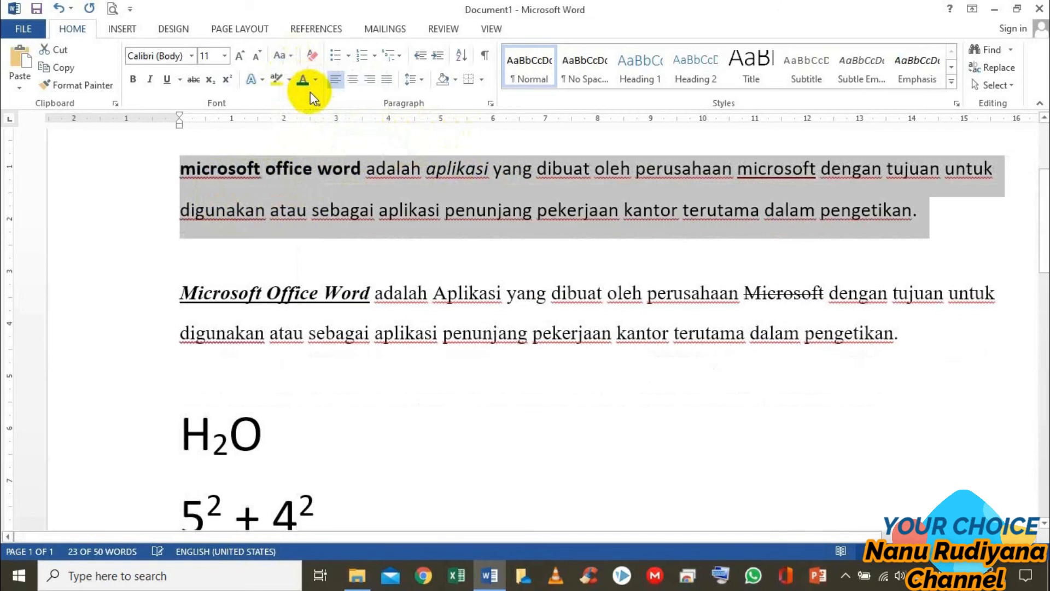
# Reselect the entire first paragraph and convert its text to UPPERCASE again
pyautogui.hotkey('ctrl', 'F9')
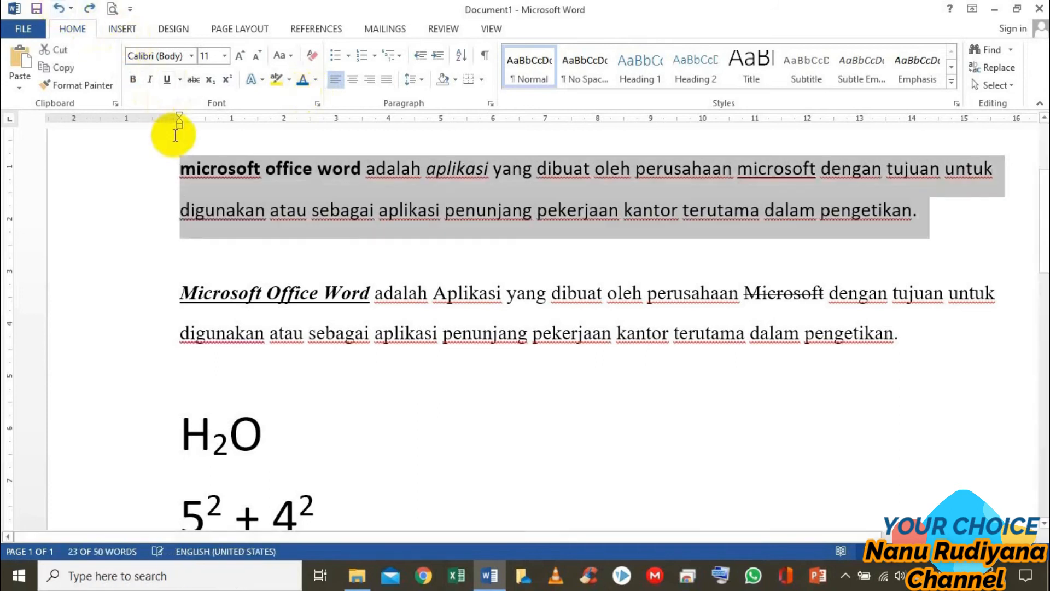
pyautogui.click(268, 213)
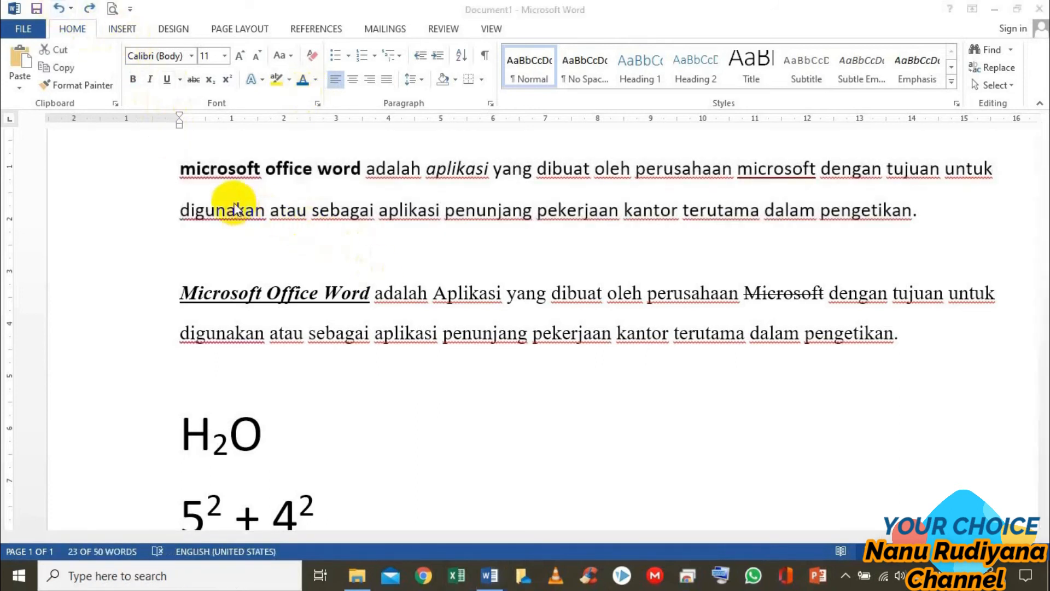
pyautogui.tripleClick(188, 167)
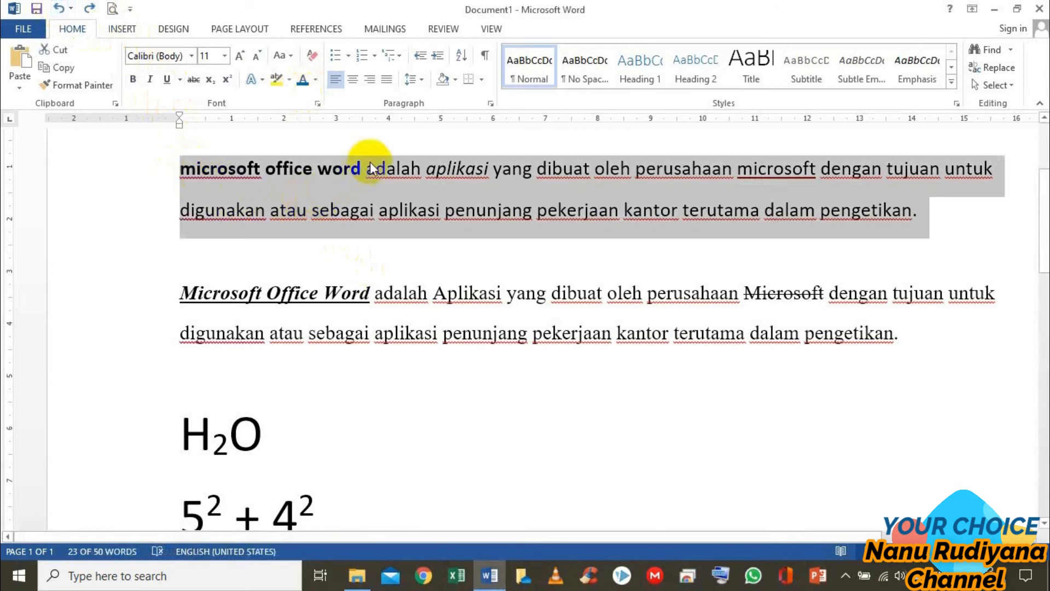
pyautogui.click(285, 55)
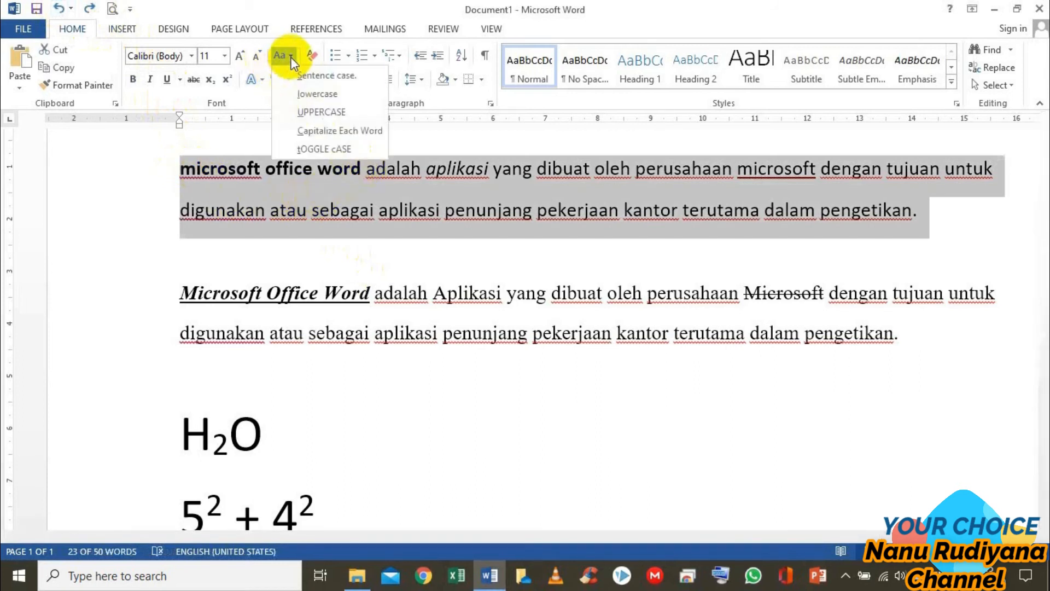
pyautogui.click(322, 116)
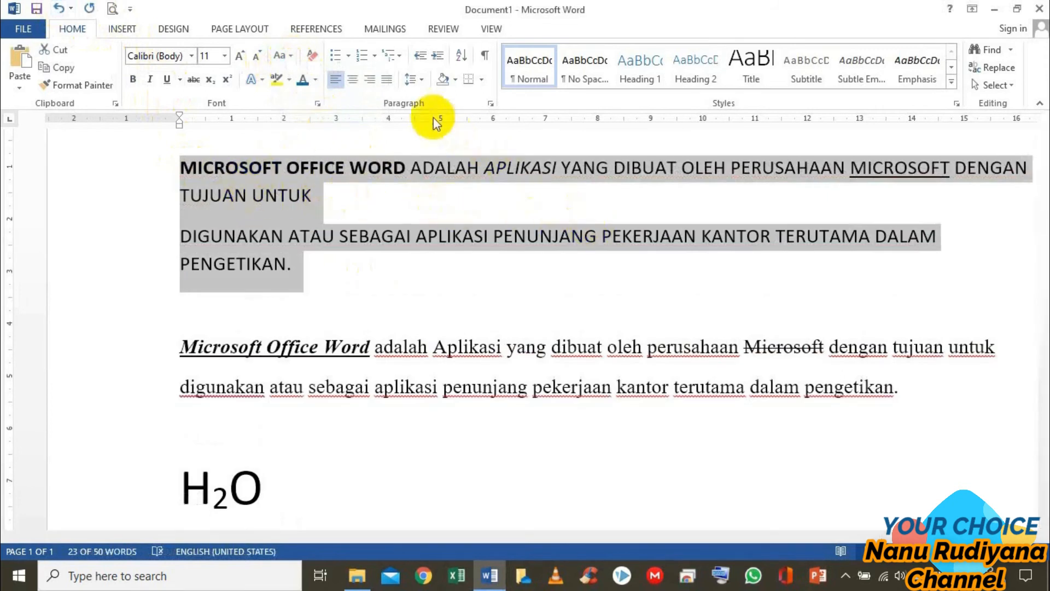
# Convert the selected first paragraph to lowercase and from there to Sentence case
pyautogui.click(286, 56)
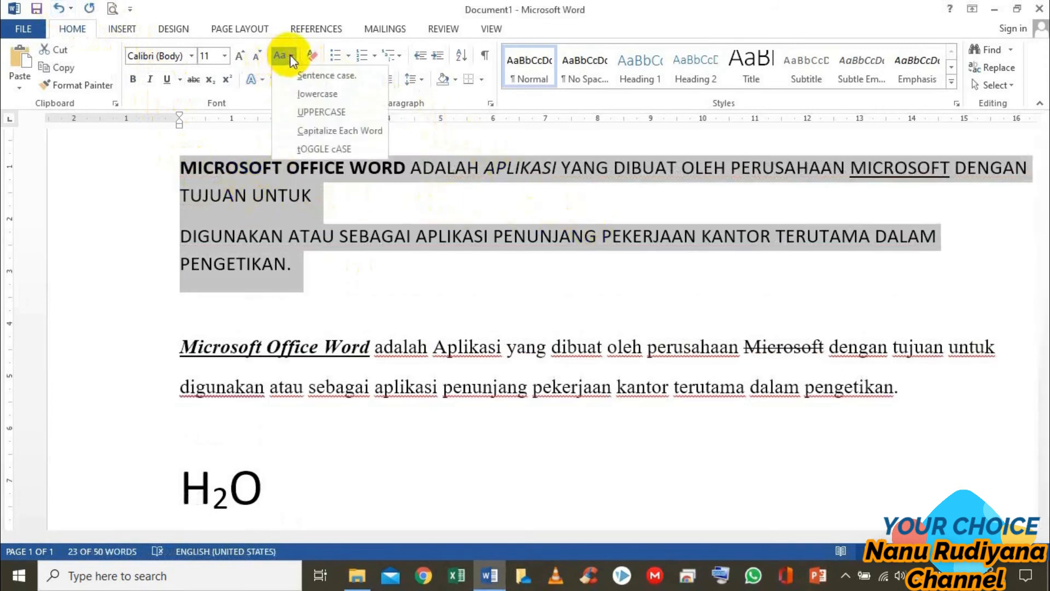
pyautogui.click(309, 95)
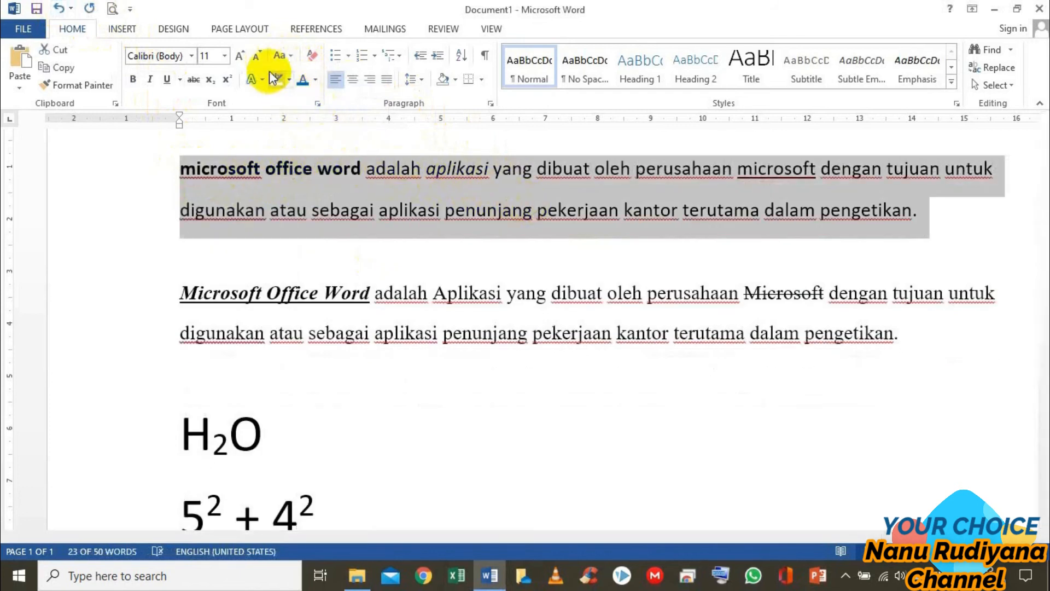
pyautogui.click(284, 57)
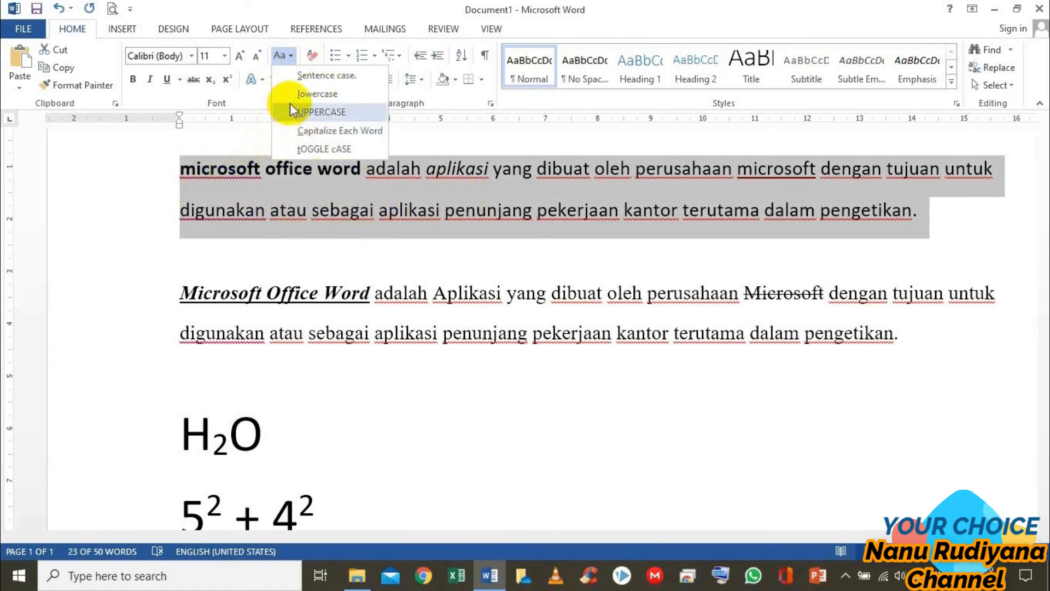
pyautogui.click(327, 75)
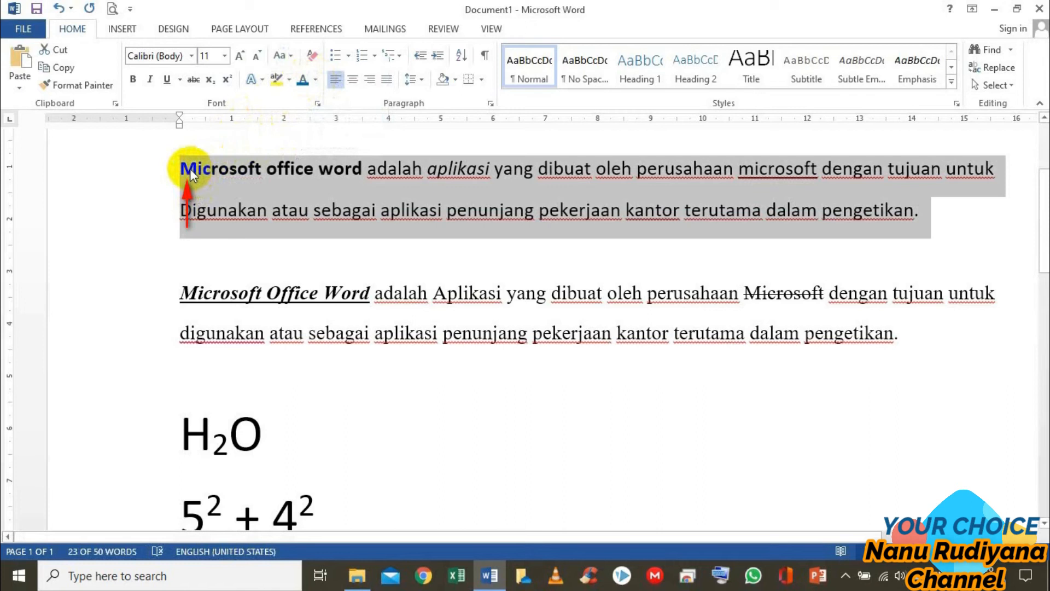
# Apply Capitalize Each Word to the first paragraph and invert the result with tOGGLE cASE
pyautogui.click(291, 57)
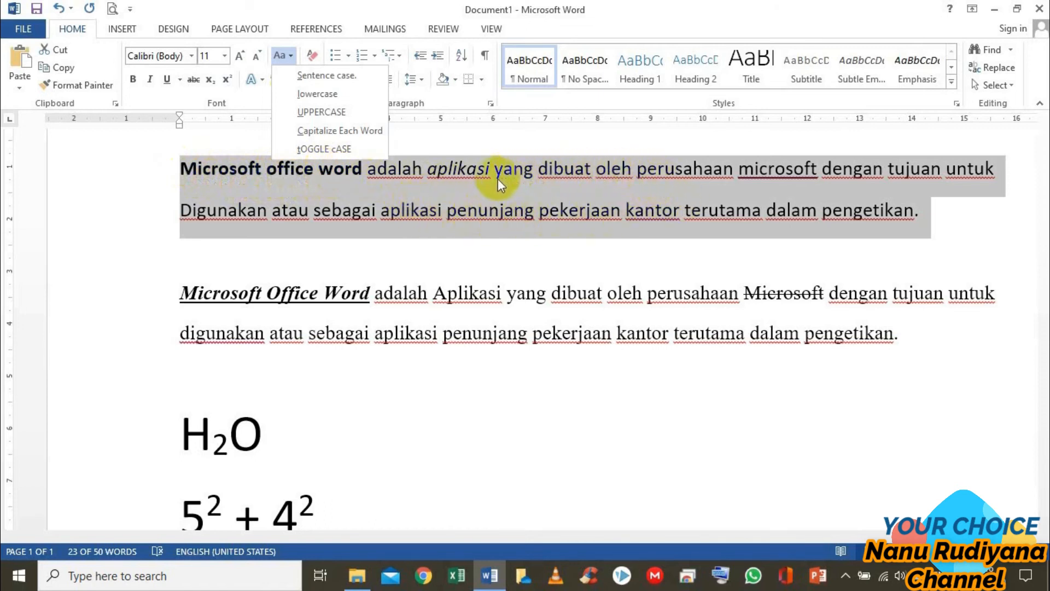
pyautogui.click(359, 135)
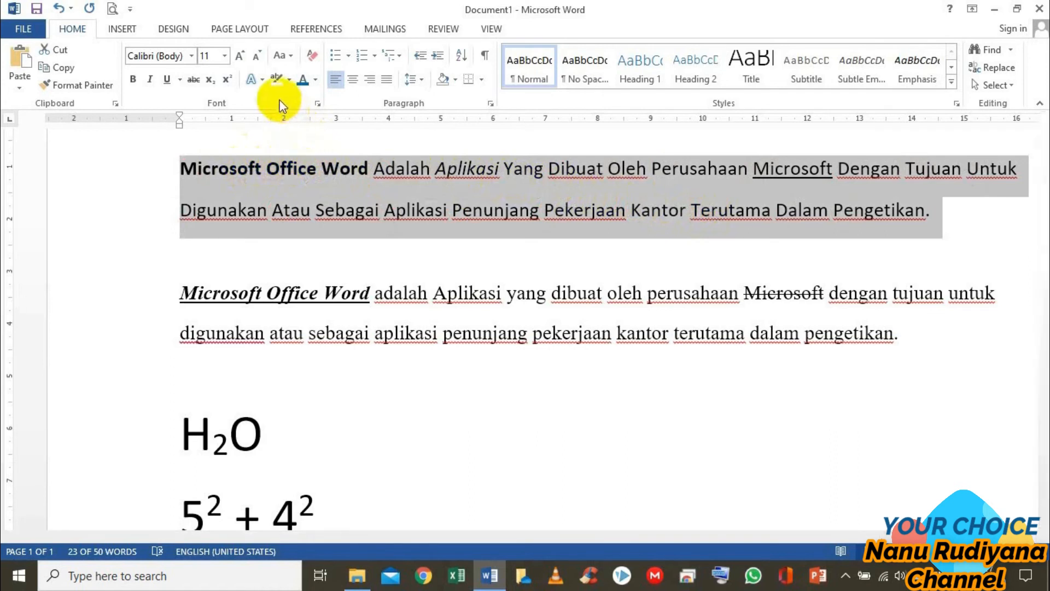
pyautogui.click(291, 54)
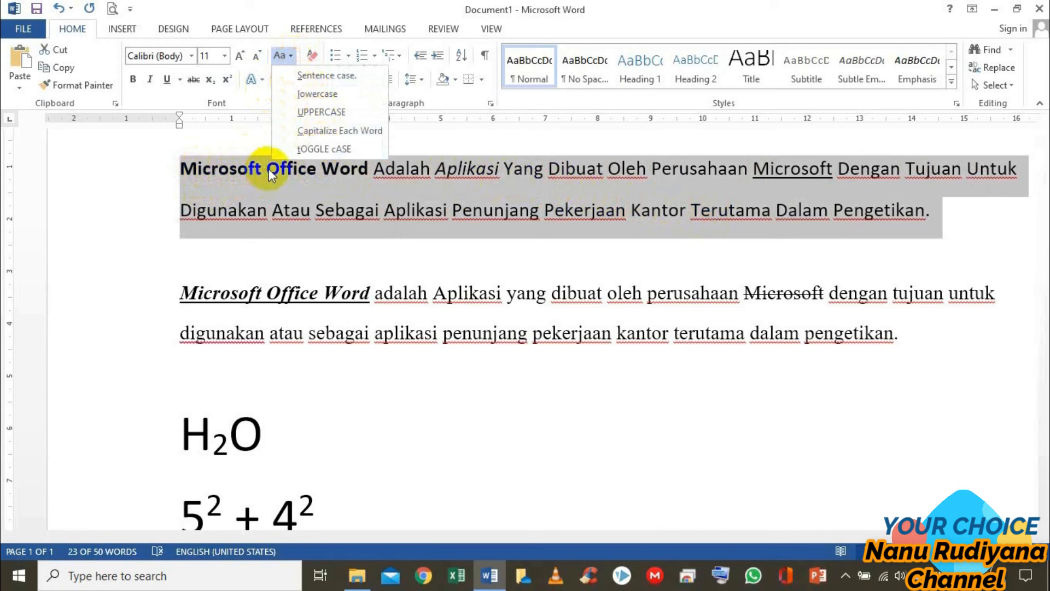
pyautogui.click(320, 148)
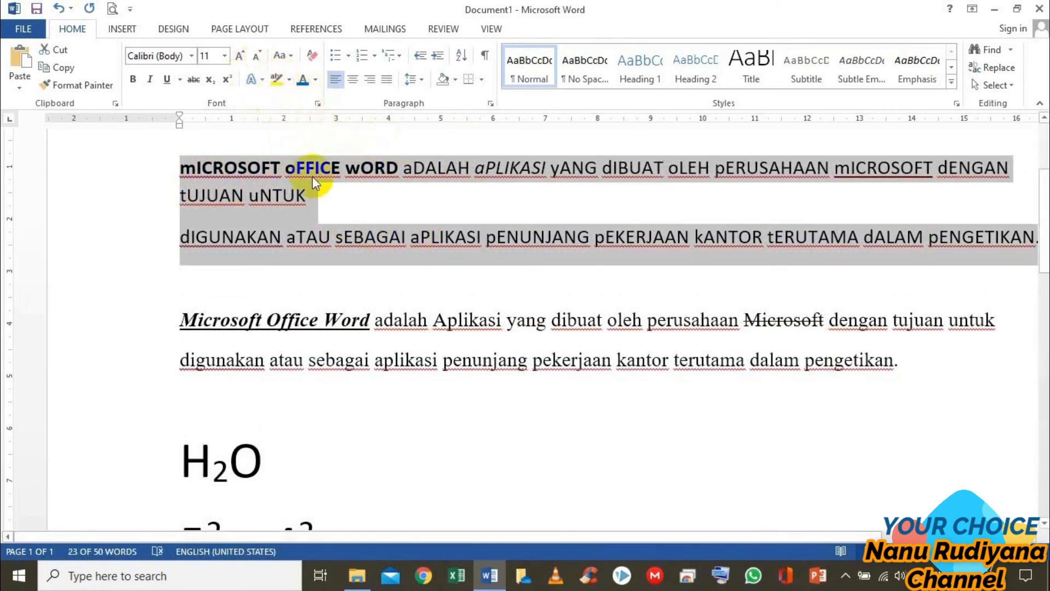
# Apply Capitalize Each Word to the first paragraph and give it the text effect Fill - White, Outline - Accent 1, Shadow
pyautogui.click(291, 56)
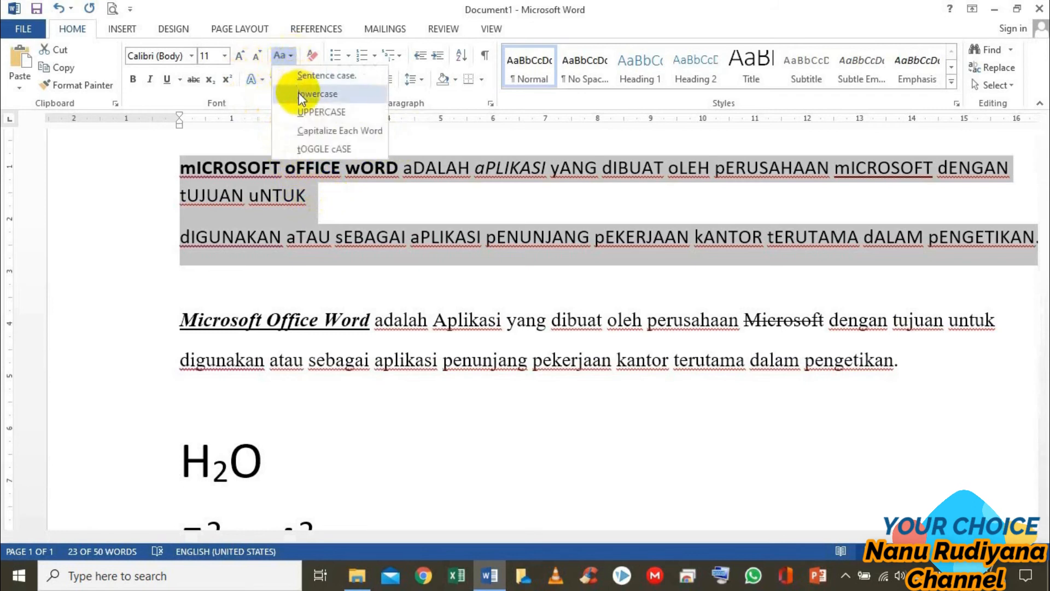
pyautogui.click(321, 132)
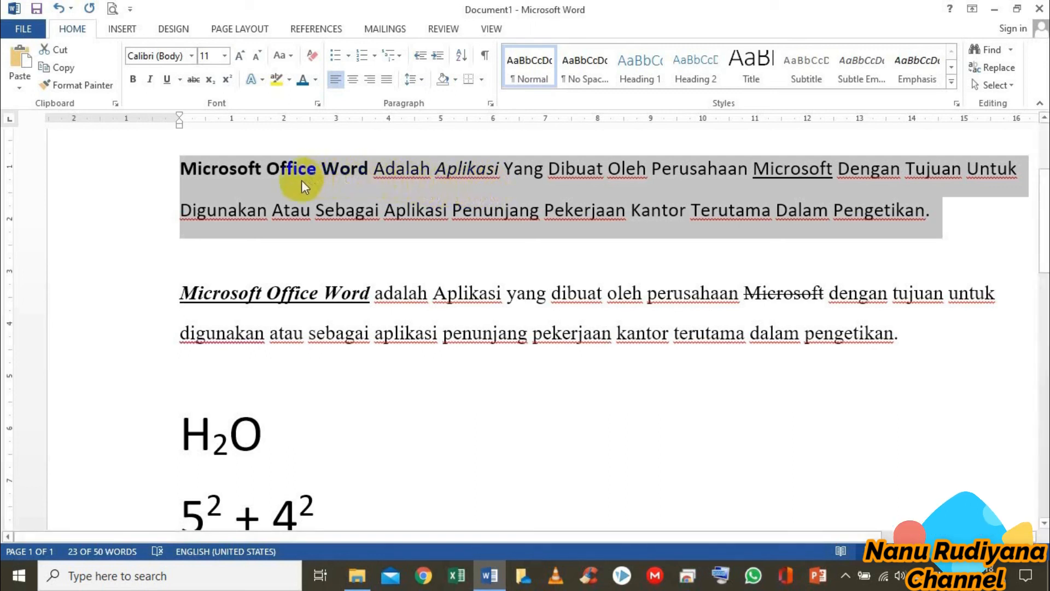
pyautogui.click(263, 80)
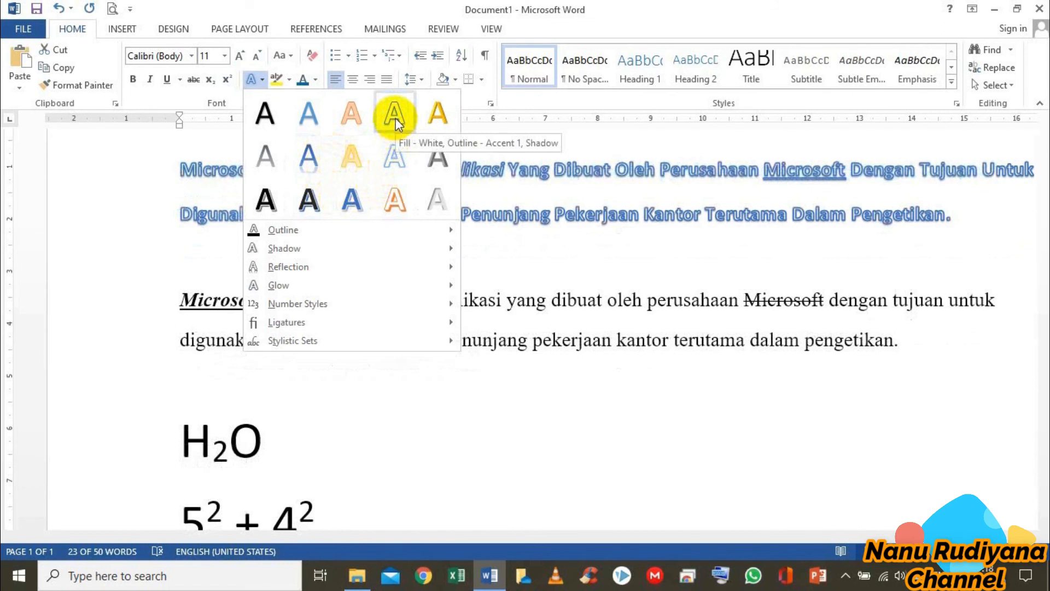
pyautogui.click(395, 117)
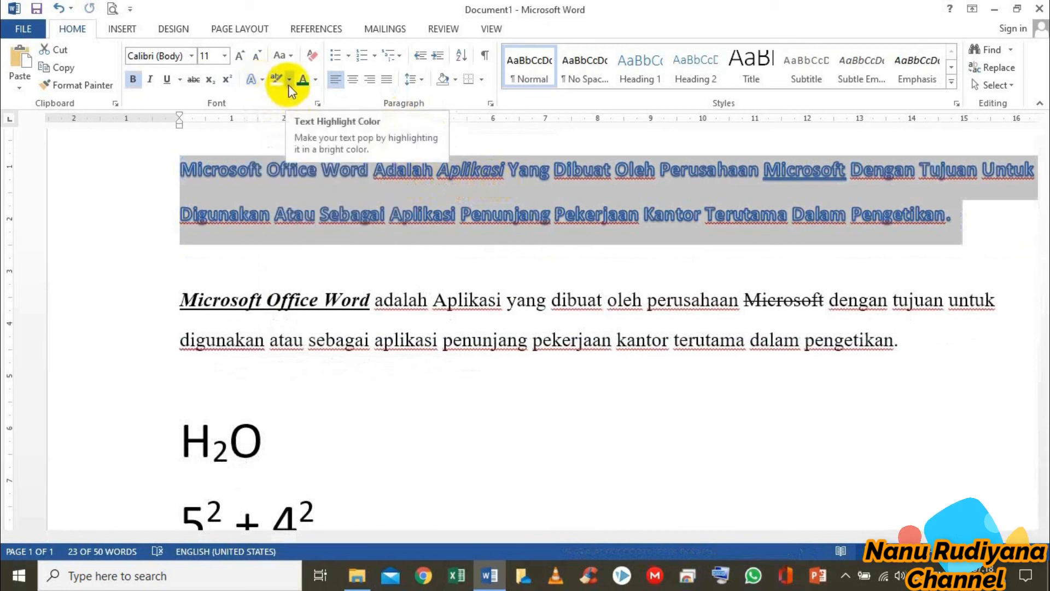
pyautogui.click(289, 254)
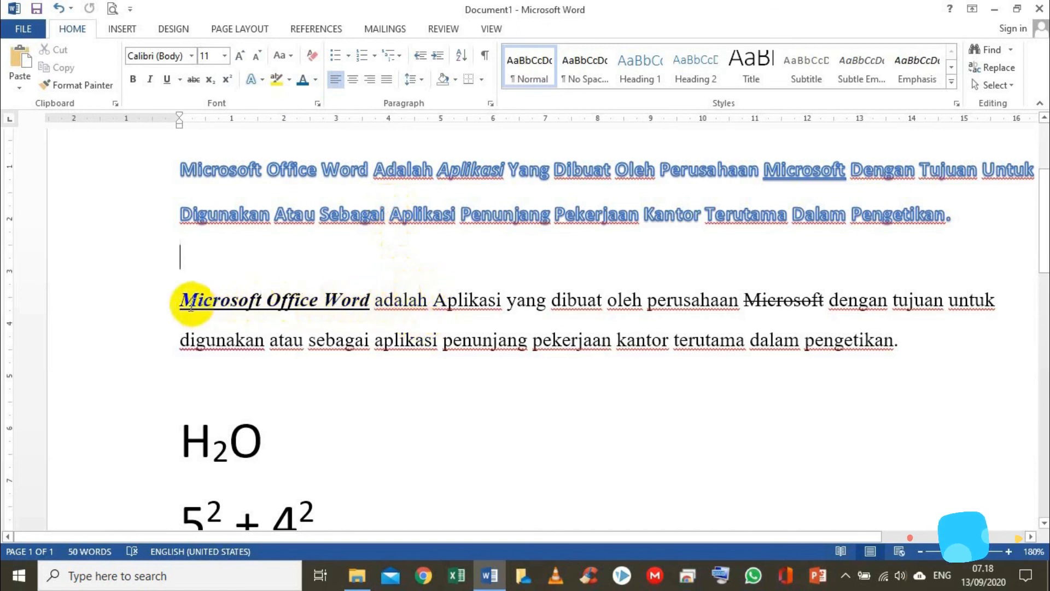
# Highlight "Microsoft Office Word" at the start of the second paragraph in yellow and replace that highlight with bright green
pyautogui.moveTo(176, 300); pyautogui.dragTo(352, 306)
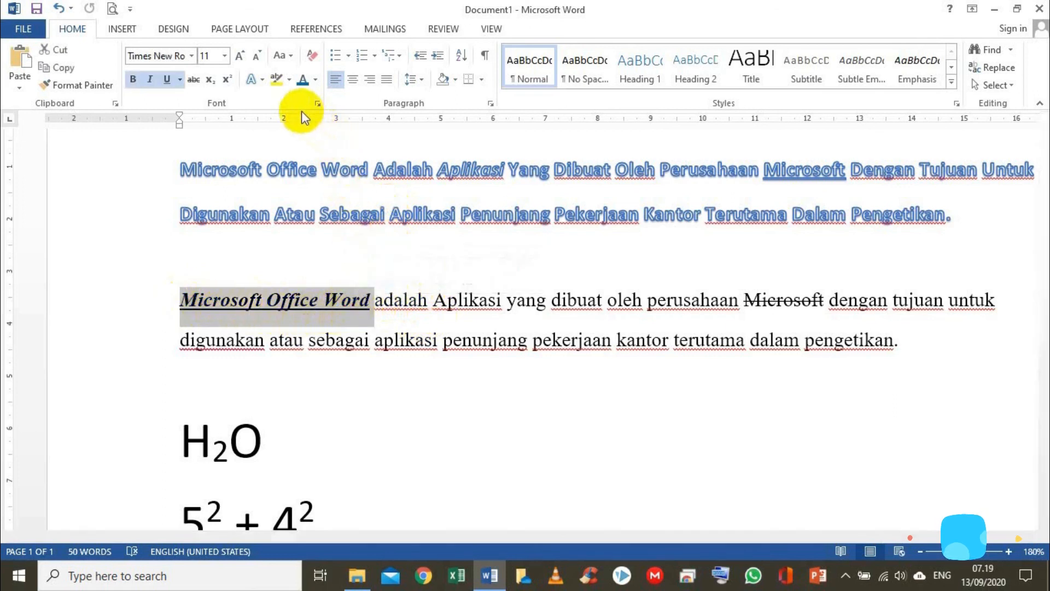
pyautogui.click(273, 82)
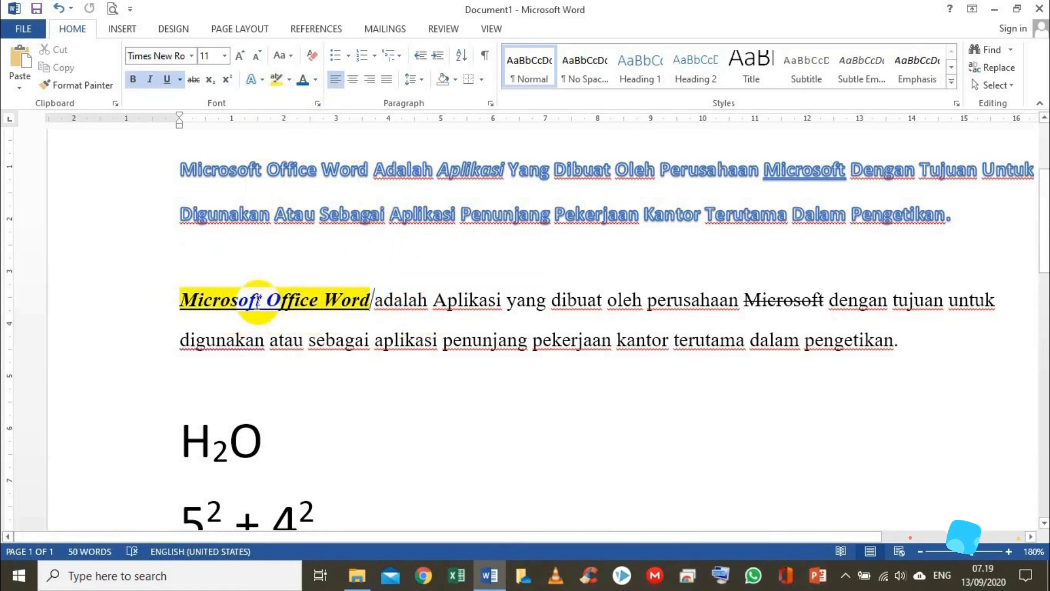
pyautogui.click(288, 81)
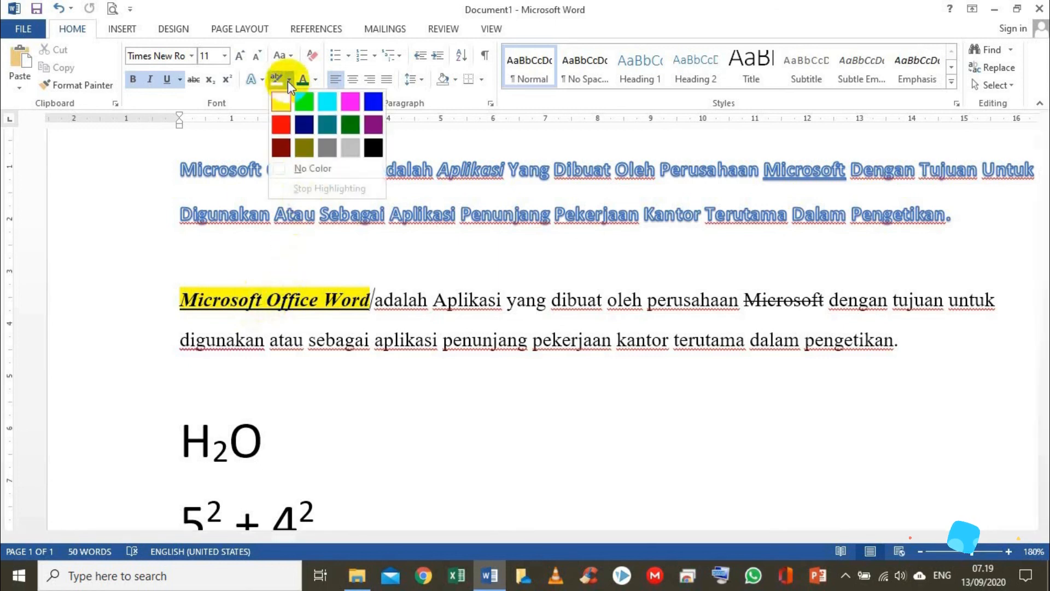
pyautogui.click(304, 105)
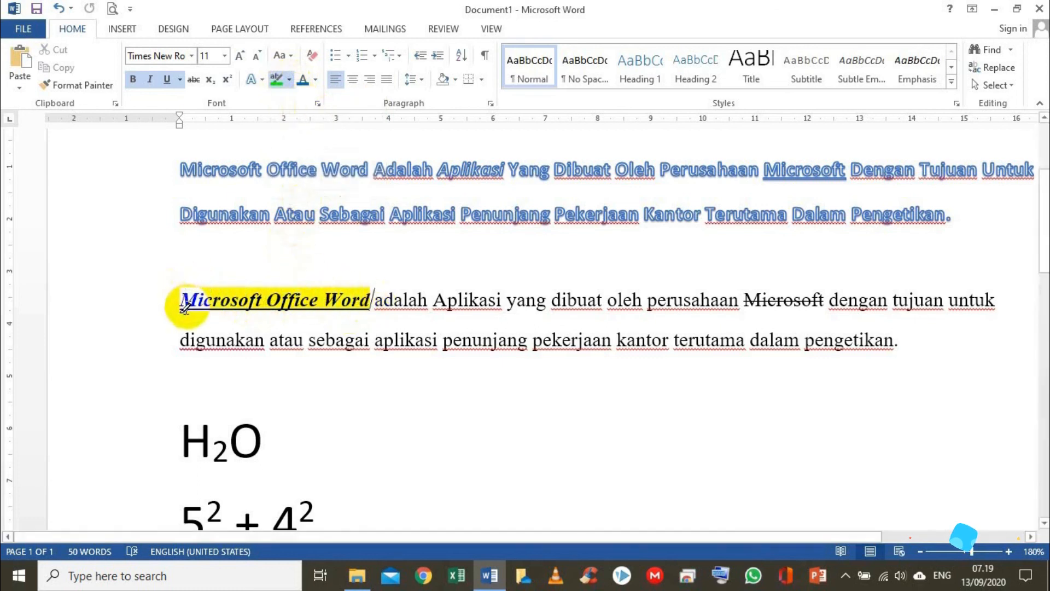
pyautogui.press('Escape')
pyautogui.moveTo(186, 296); pyautogui.dragTo(374, 300)
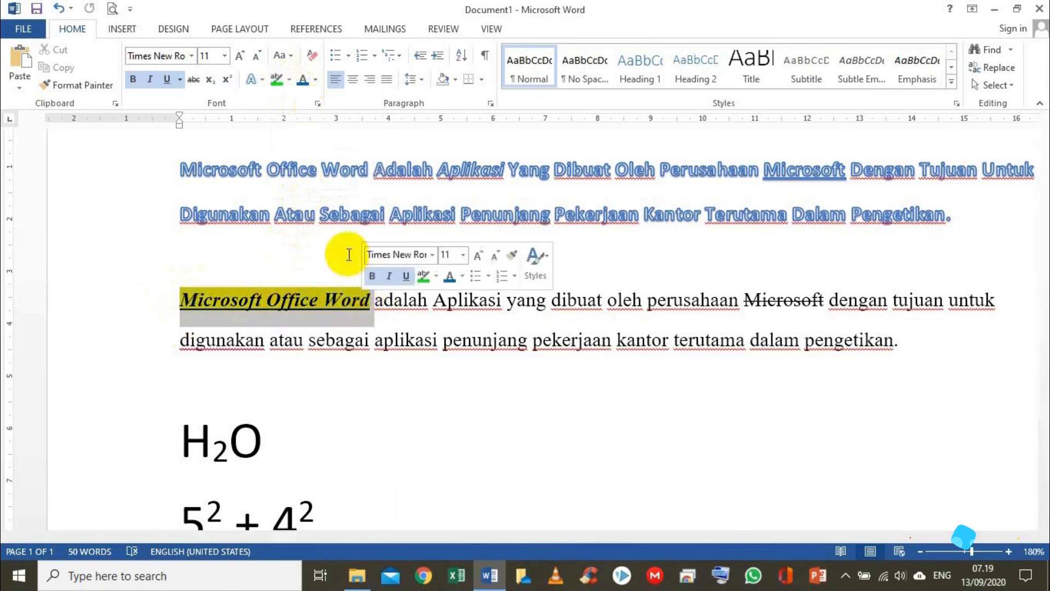
pyautogui.click(277, 81)
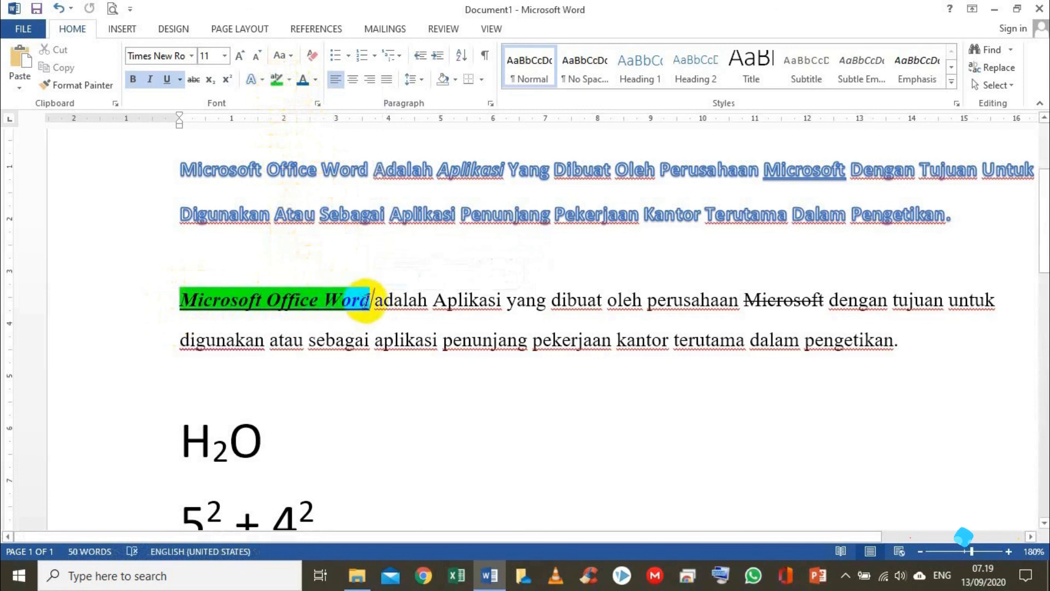
pyautogui.click(375, 273)
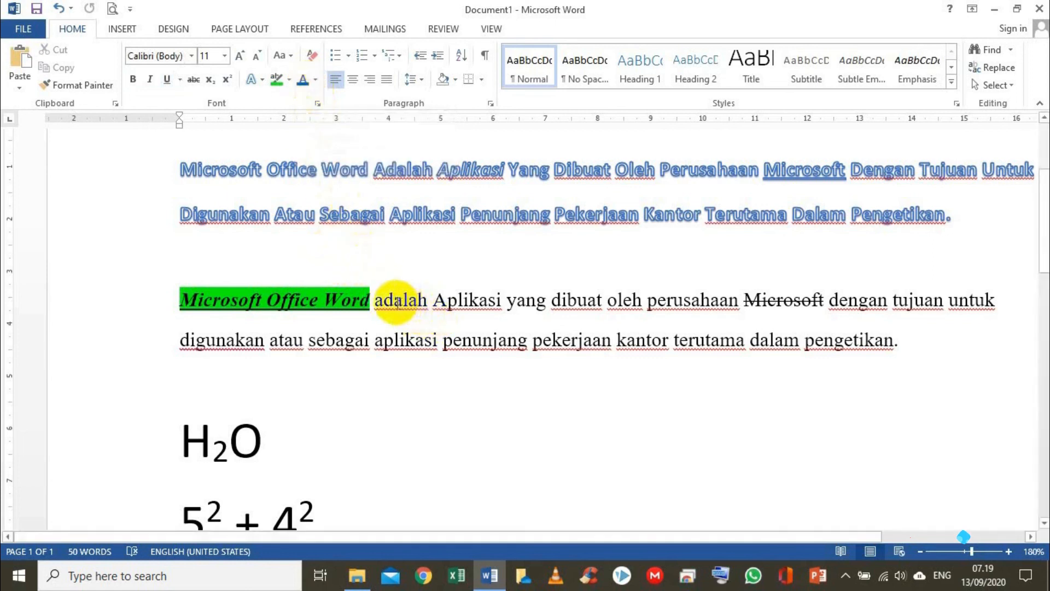
# Color the second paragraph's text from "Aplikasi" to its end blue, and change that font color to red
pyautogui.moveTo(434, 299); pyautogui.dragTo(897, 344)
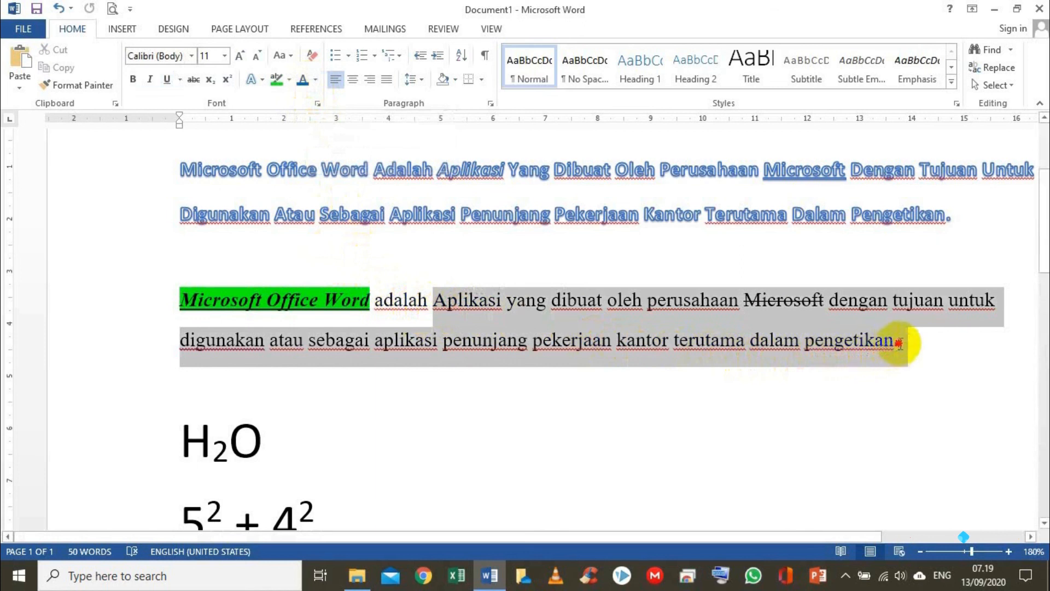
pyautogui.click(317, 82)
pyautogui.click(317, 82)
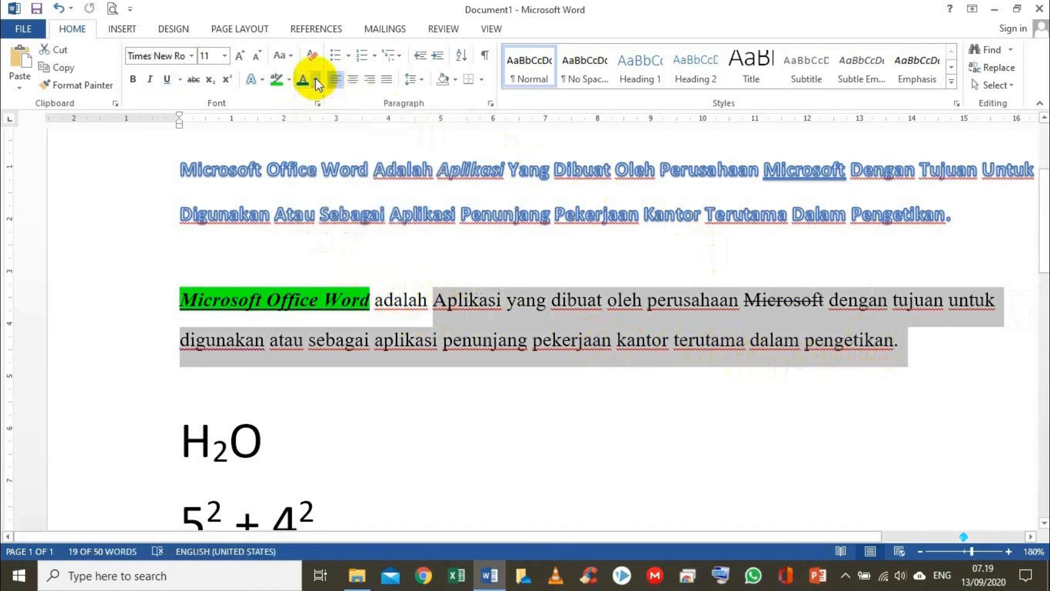
pyautogui.click(303, 81)
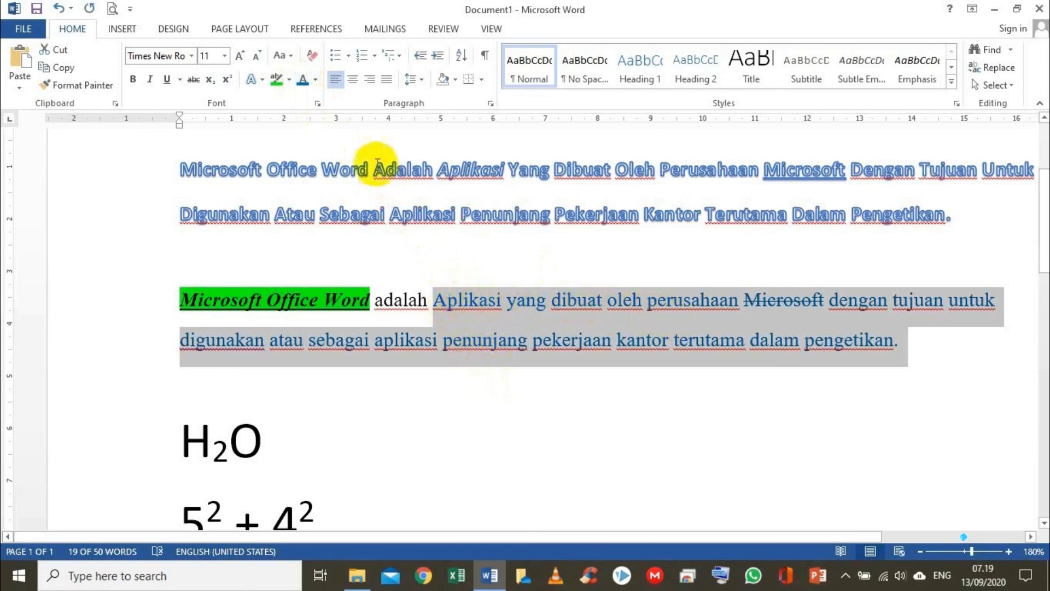
pyautogui.click(315, 80)
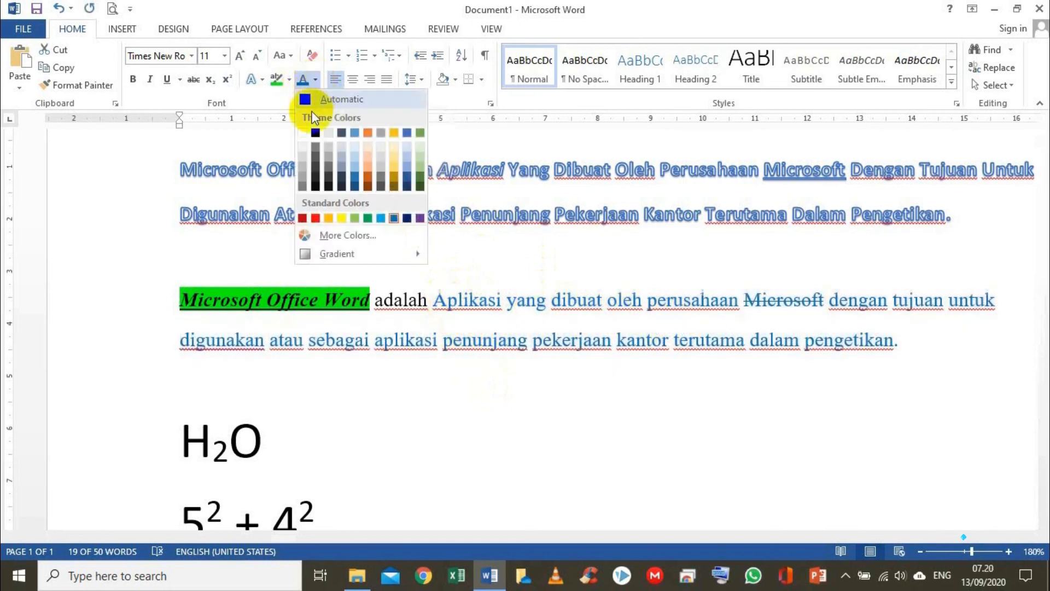
pyautogui.click(315, 217)
pyautogui.click(431, 377)
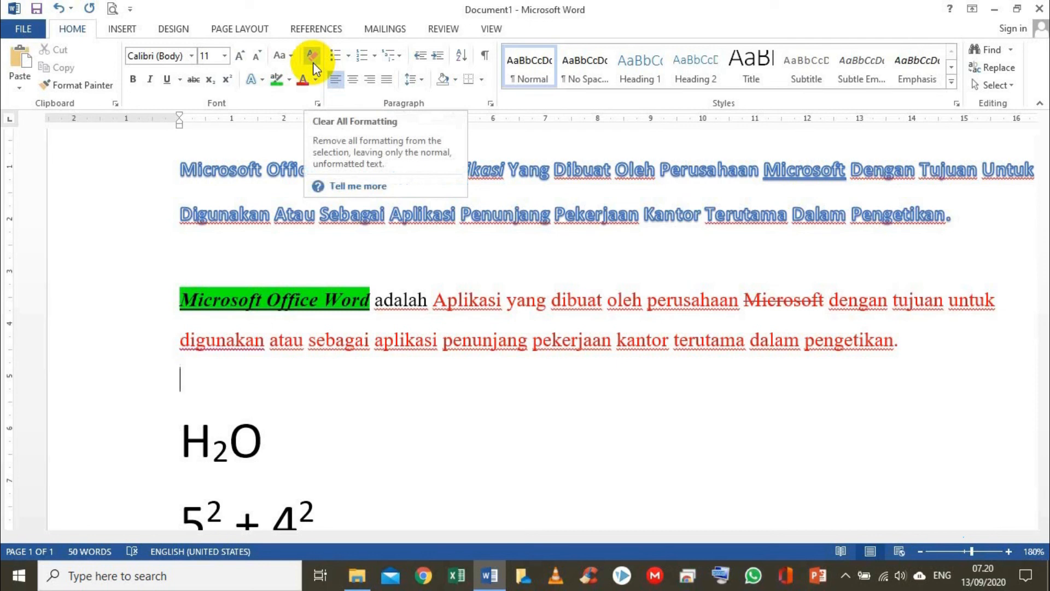
# Clear all formatting from the first and second paragraphs together
pyautogui.click(301, 254)
pyautogui.moveTo(177, 170); pyautogui.dragTo(911, 352)
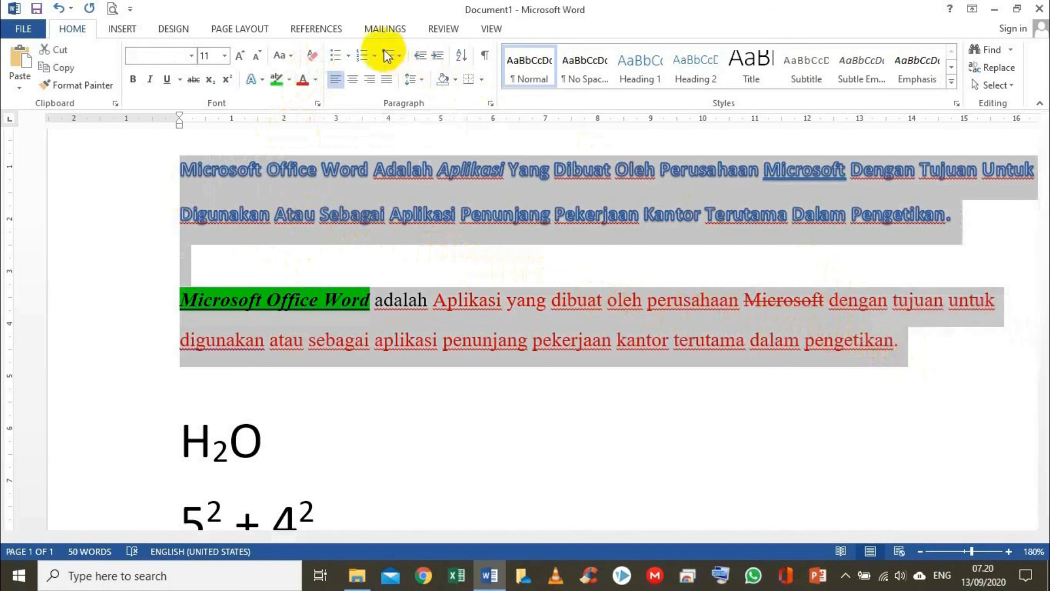
pyautogui.click(312, 57)
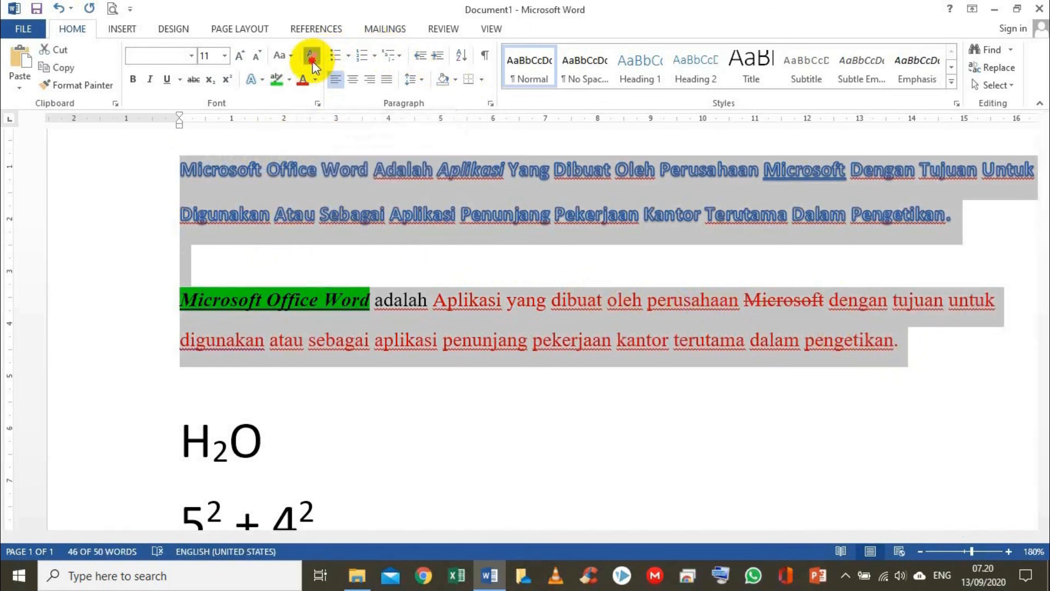